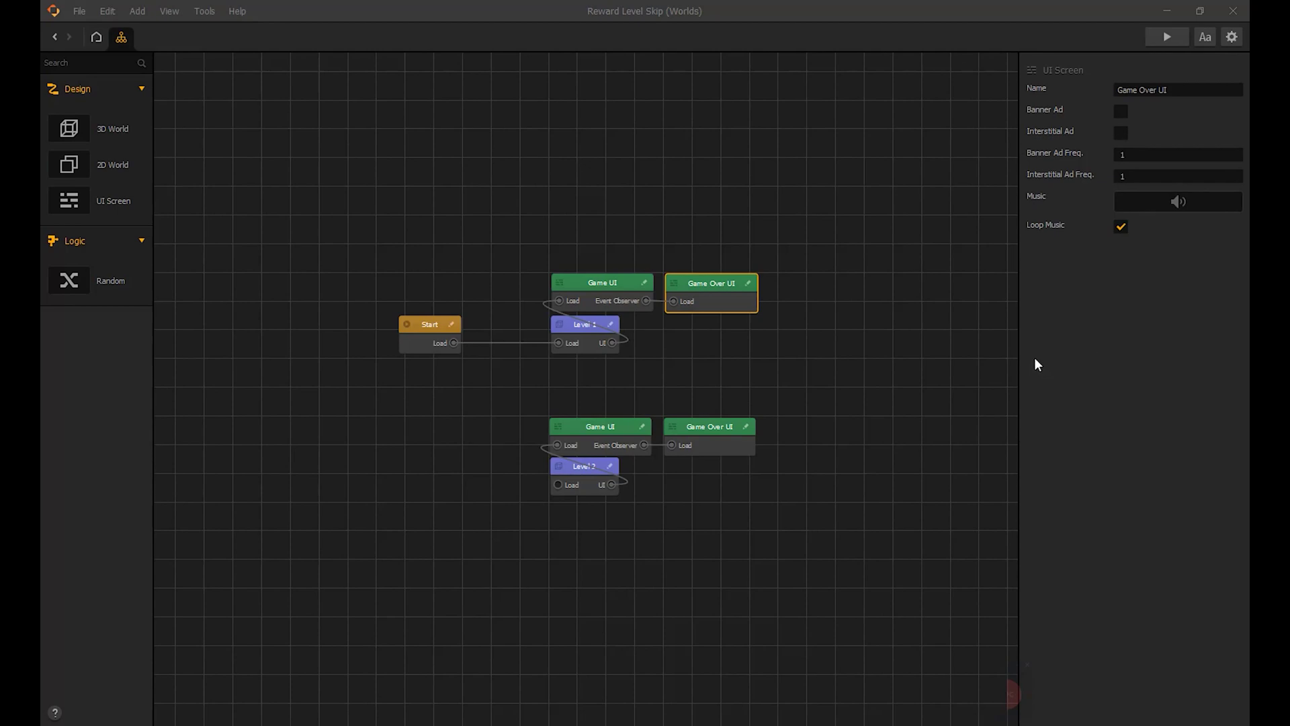
Step: After a quick preview, open Game Over UI and add a 'Skip Level ?' text label
left_click(1164, 38)
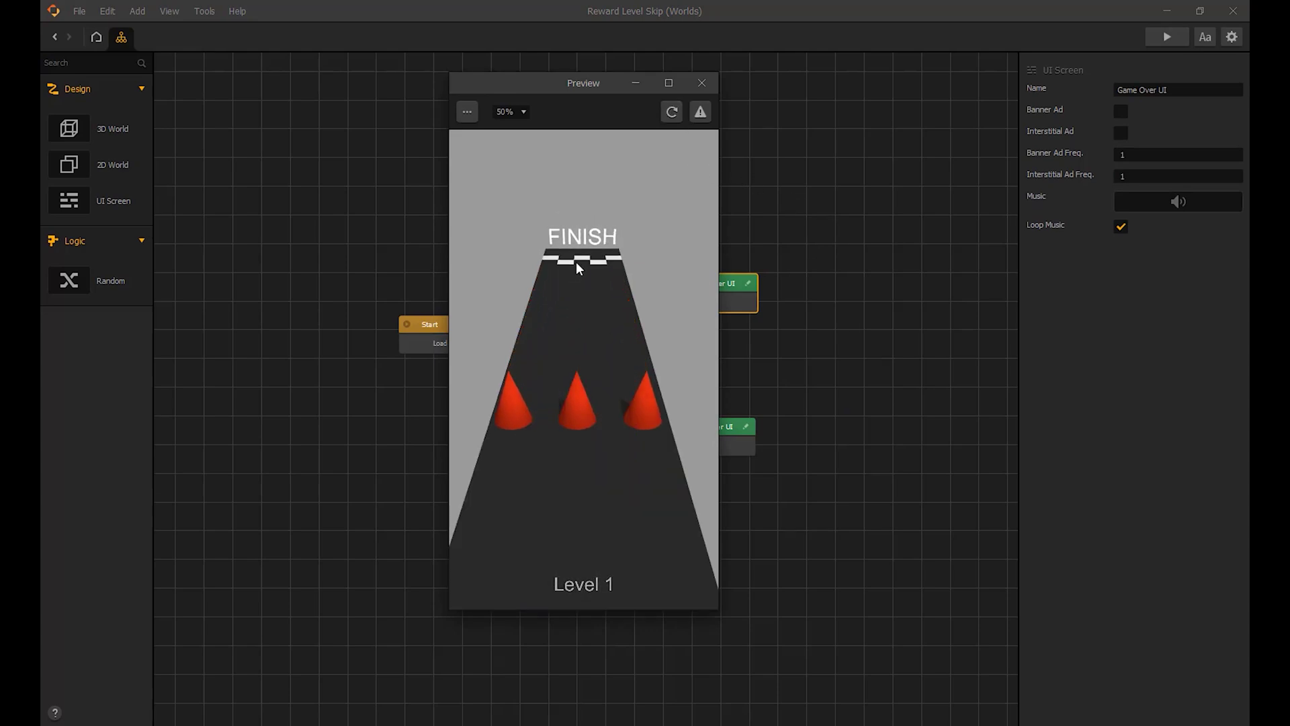
left_click(701, 83)
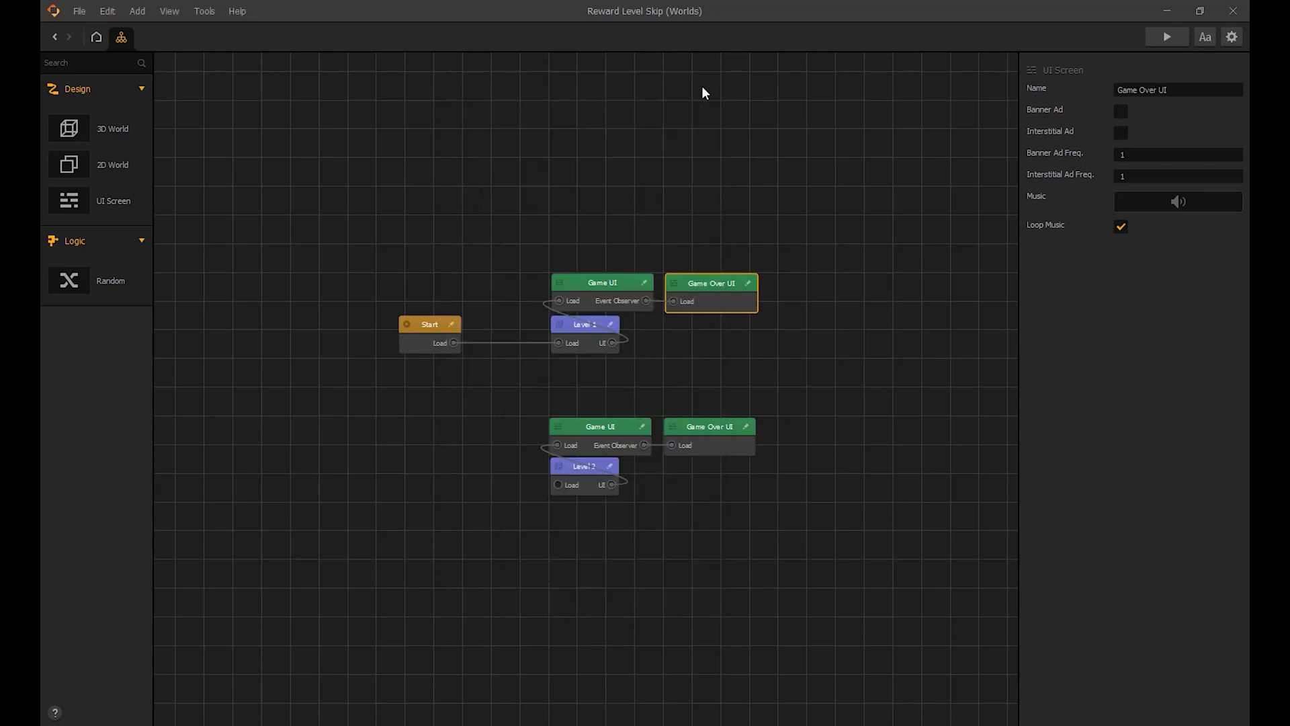
left_click(710, 224)
double_click(708, 289)
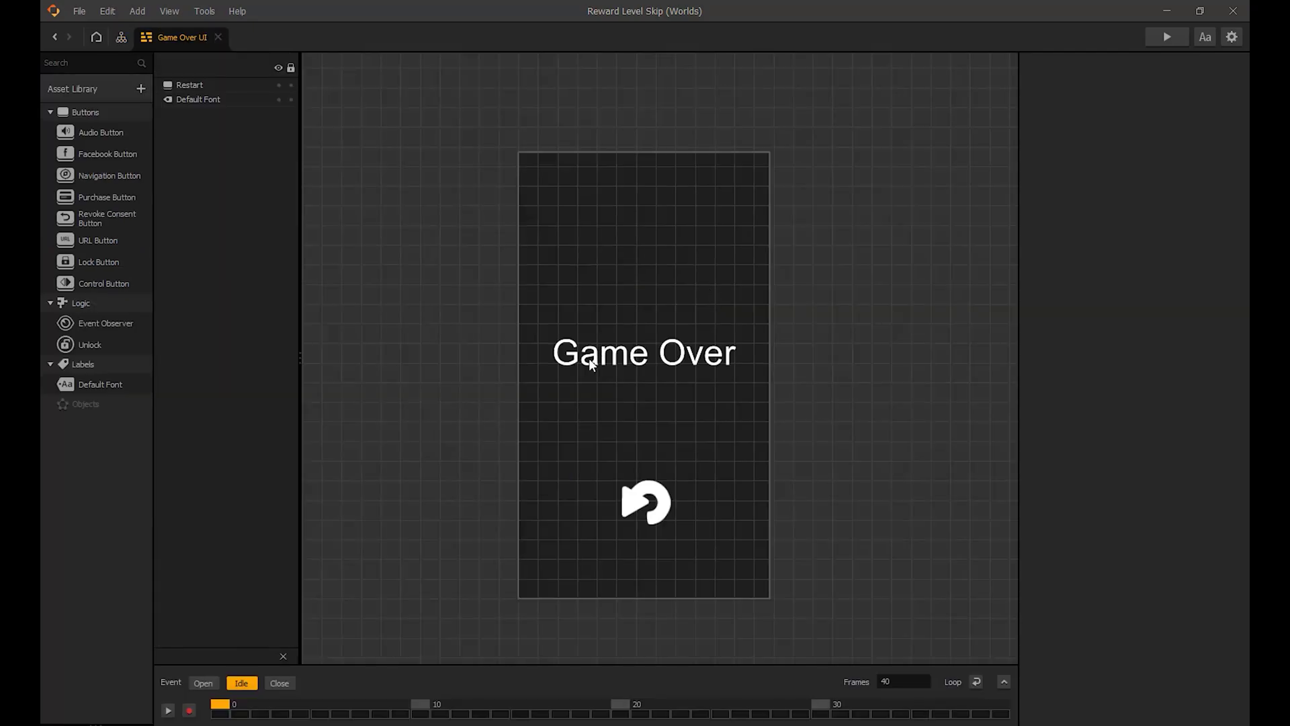
left_click_drag(115, 383, 641, 411)
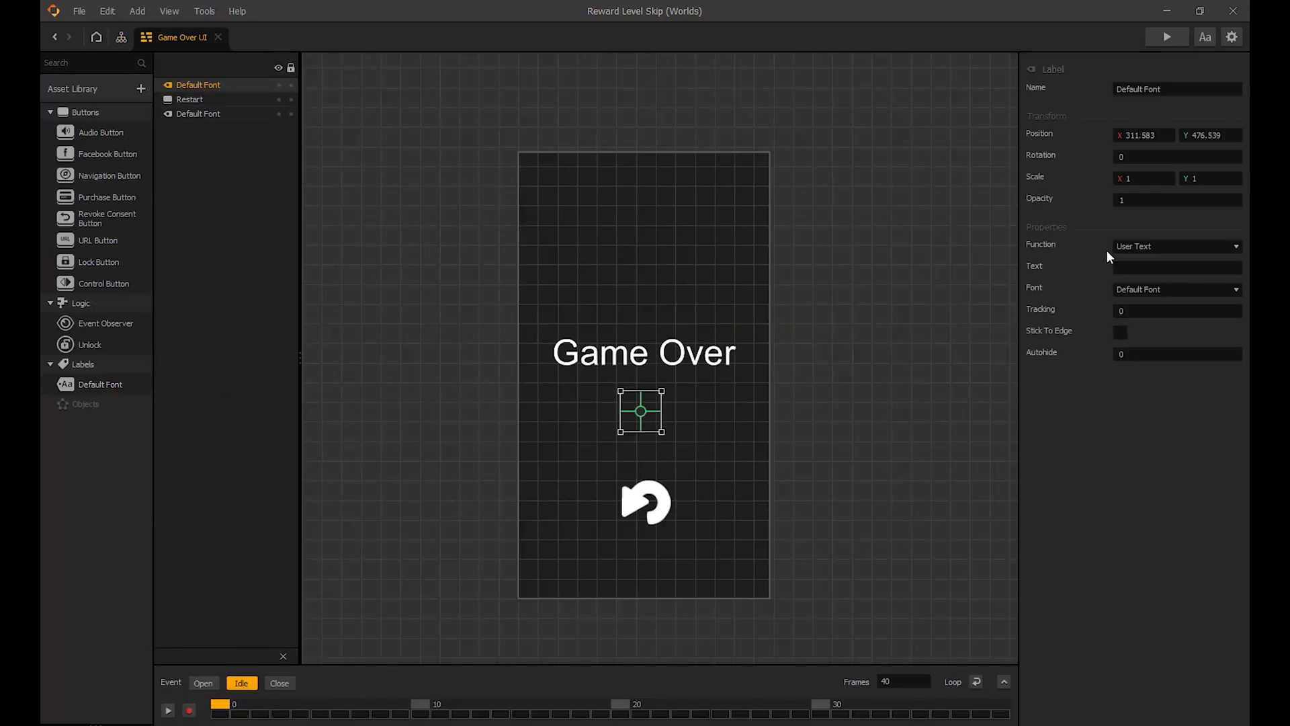
left_click(1136, 267)
type("Skip Level ?")
Step: Scale the 'Skip Level ?' label to 0.4 horizontally and vertically
left_click(1146, 178)
type("0.4")
key("Tab")
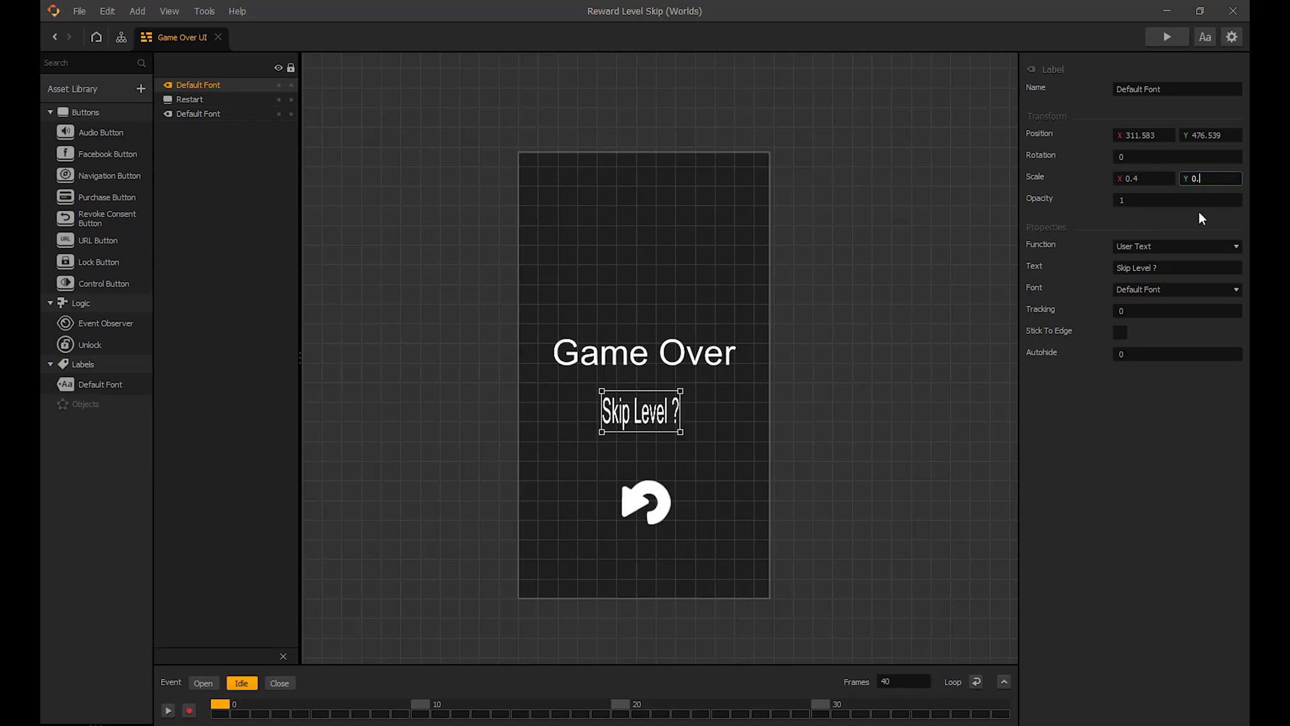
type("0.4")
left_click(950, 395)
Step: Duplicate the label below it at scale 0.6 and change its text to 'Reward Video'
left_click(664, 413)
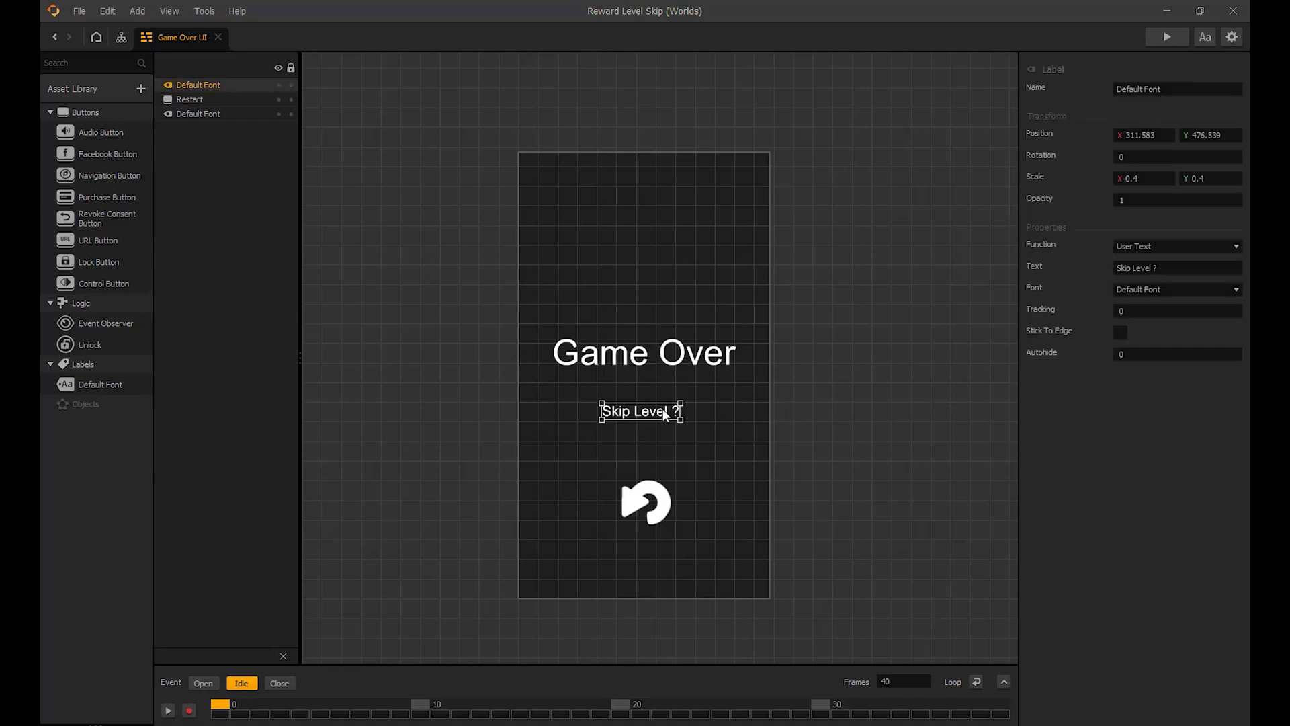
key("ctrl+d")
key("Down")
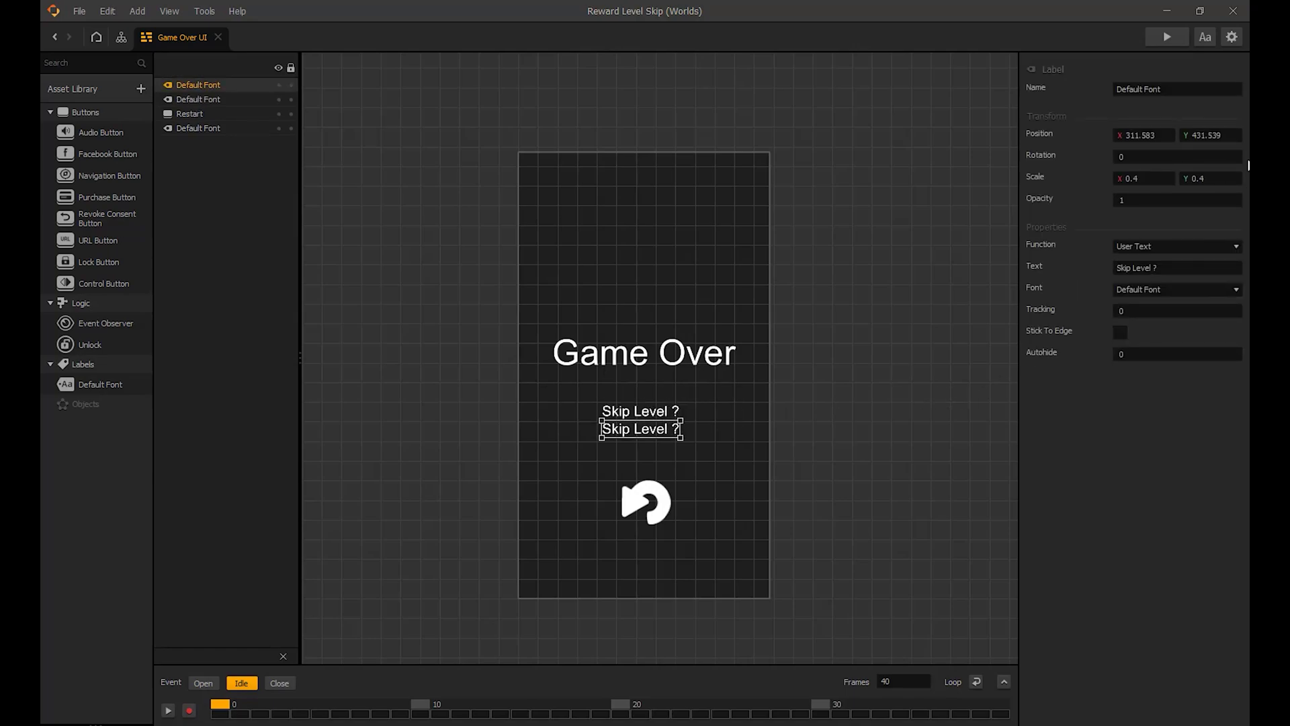
left_click_drag(1131, 178, 1165, 181)
type("6")
key("Tab")
type("0.6")
left_click_drag(1174, 269, 1089, 274)
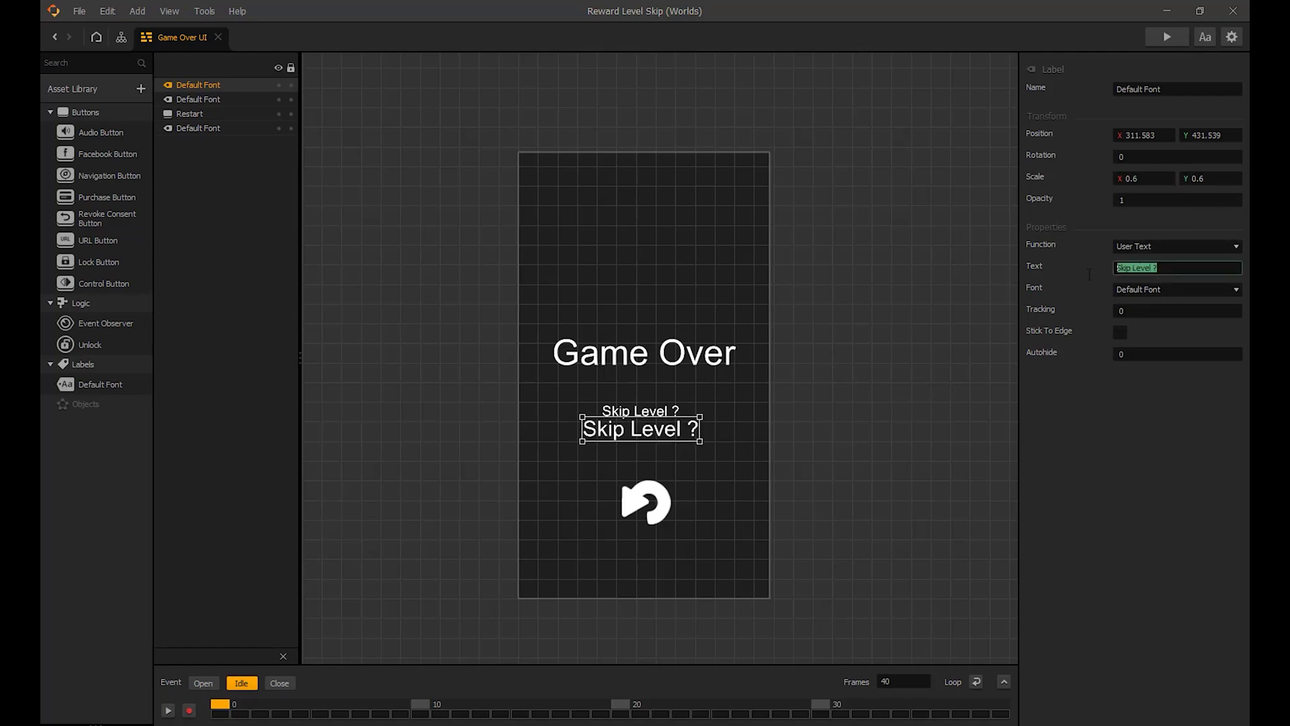
type("Reward")
type(" V")
type("idoe")
key("BackSpace")
key("BackSpace")
type("eo")
key("Return")
left_click(727, 433)
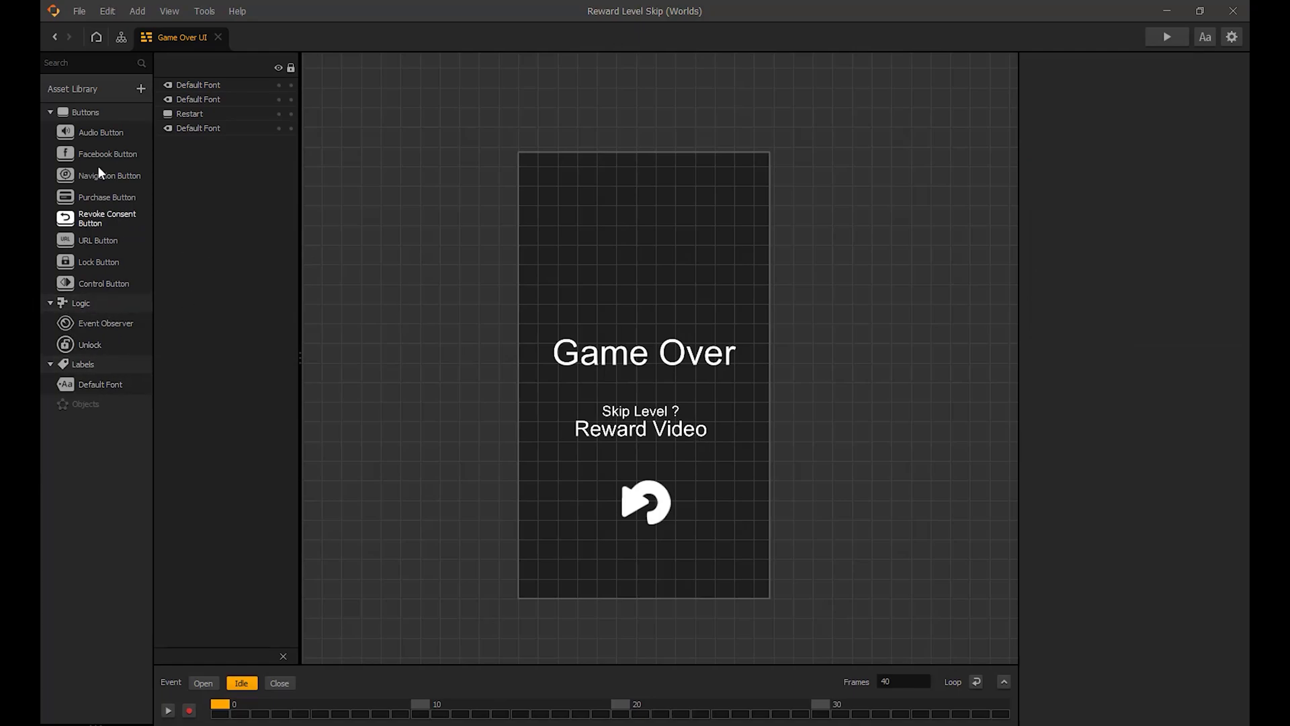
Step: Add a Control Button over the labels and set its Position X to 320
left_click_drag(109, 288, 716, 424)
double_click(1151, 135)
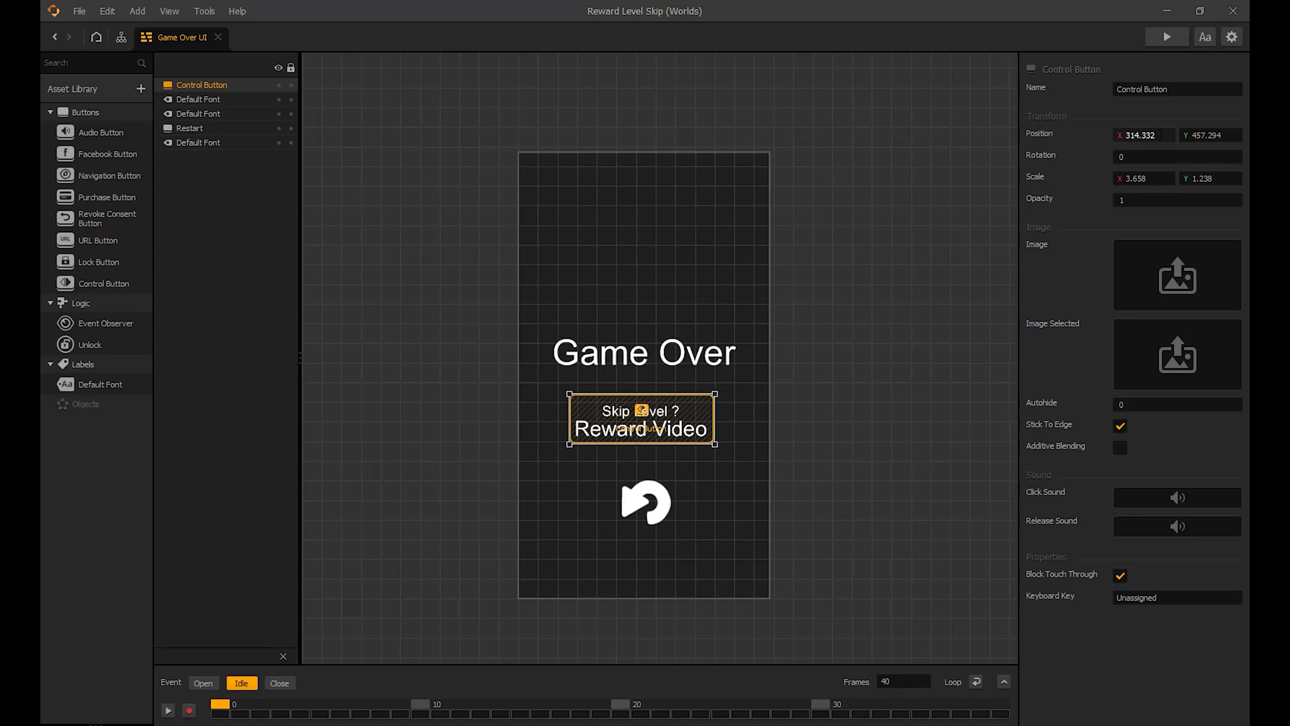
type("320")
left_click(881, 377)
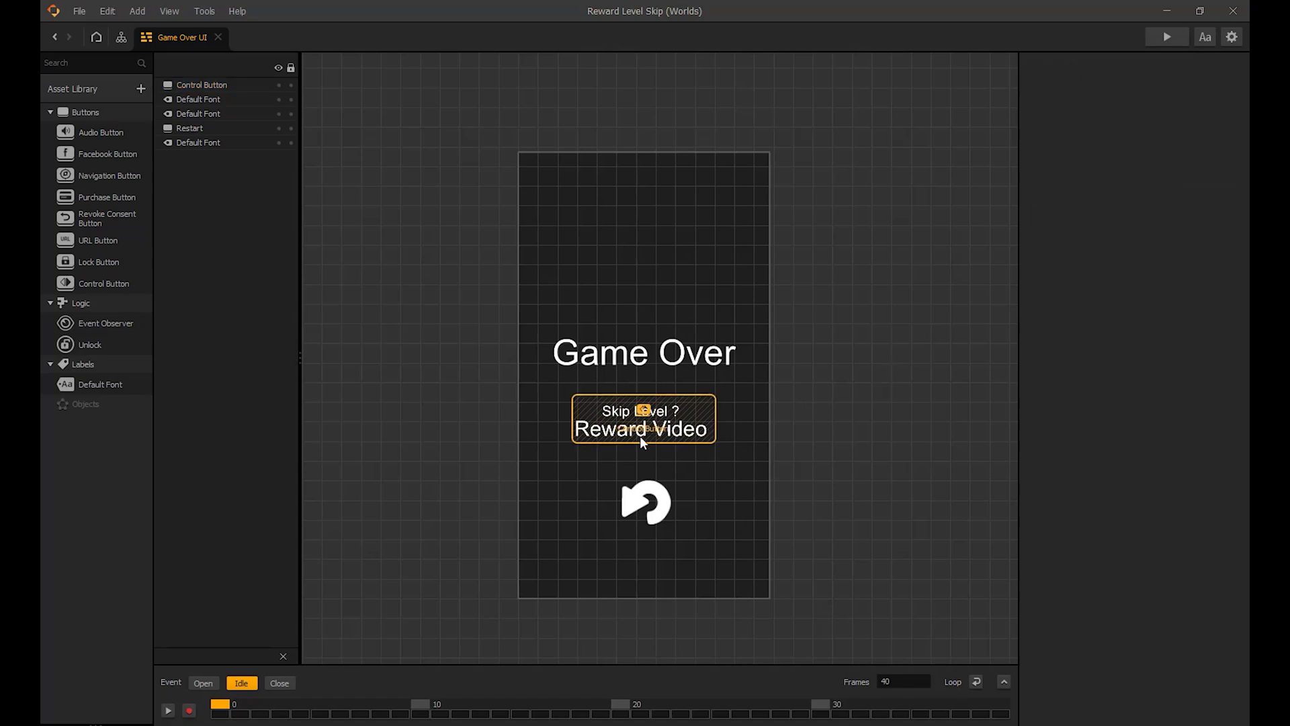
Step: Check the Reward Video label's X, then set the Skip Level ? label's X to 320
left_click(205, 99)
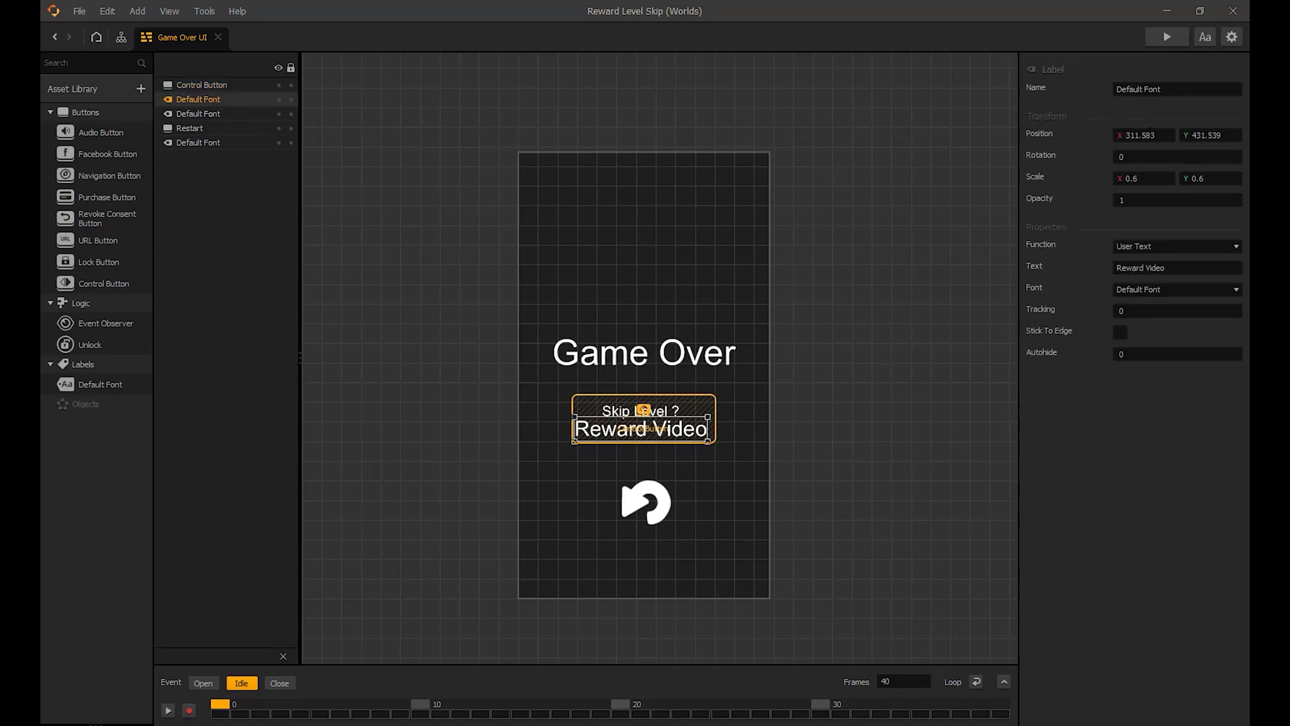
double_click(1143, 135)
left_click(312, 149)
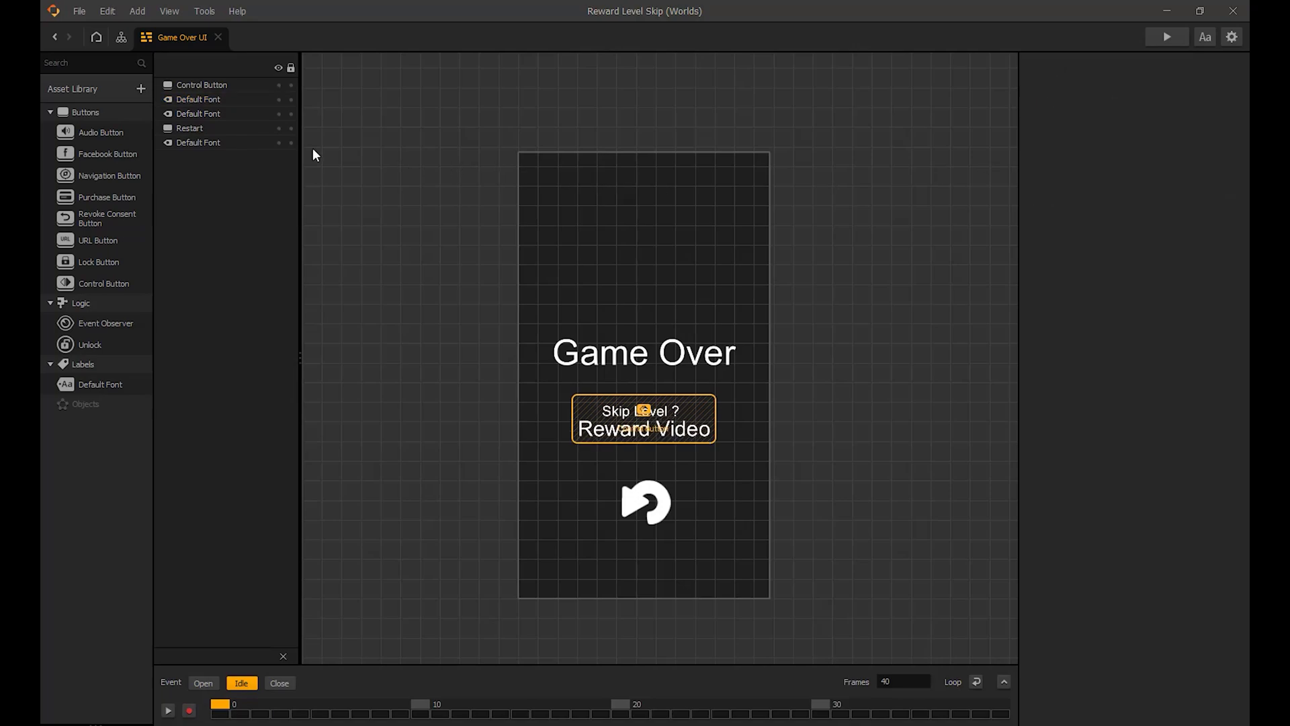
left_click(247, 113)
double_click(1142, 135)
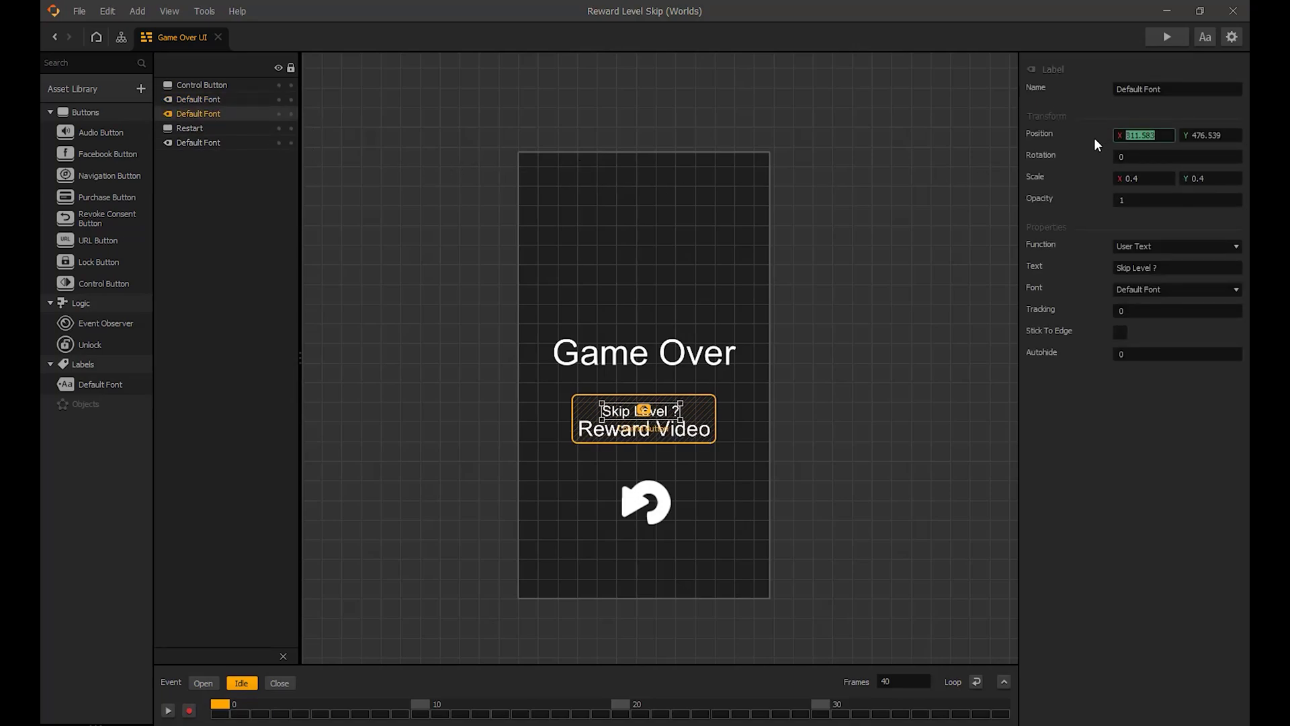
type("320")
left_click(854, 338)
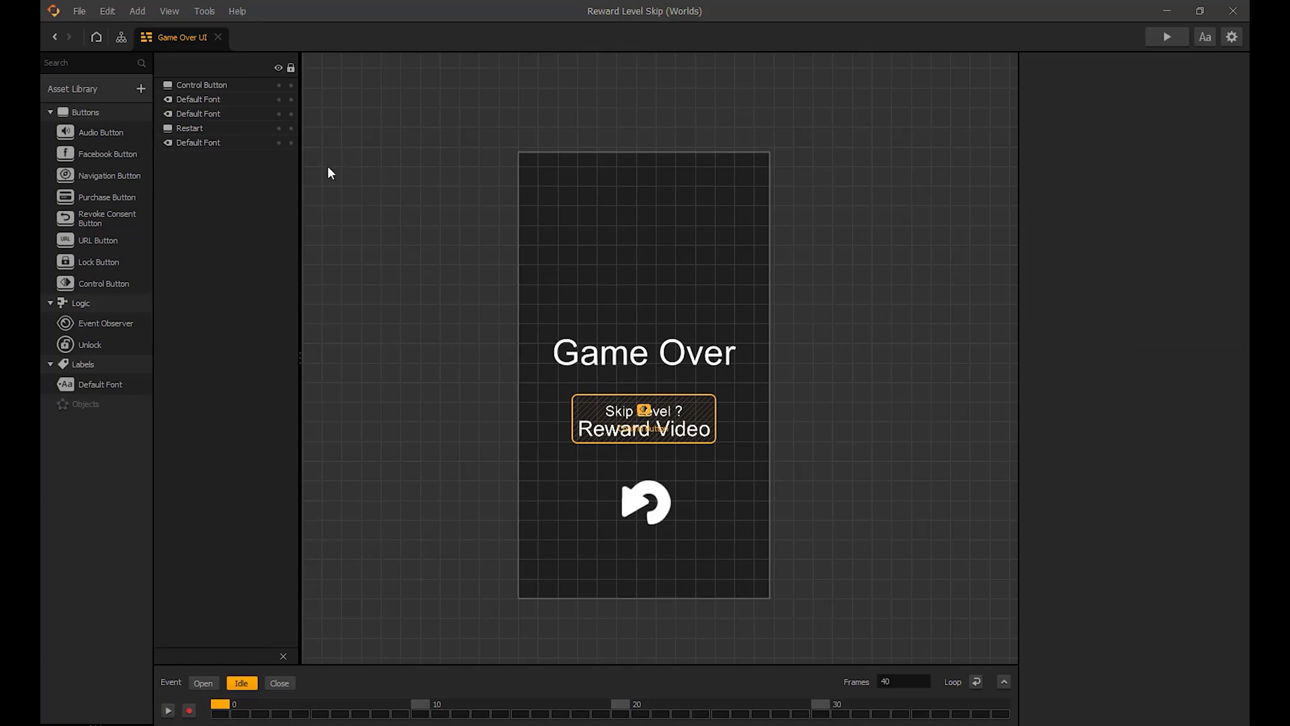
Step: Add the Default UI asset to the library and place it left of the screen
left_click(78, 90)
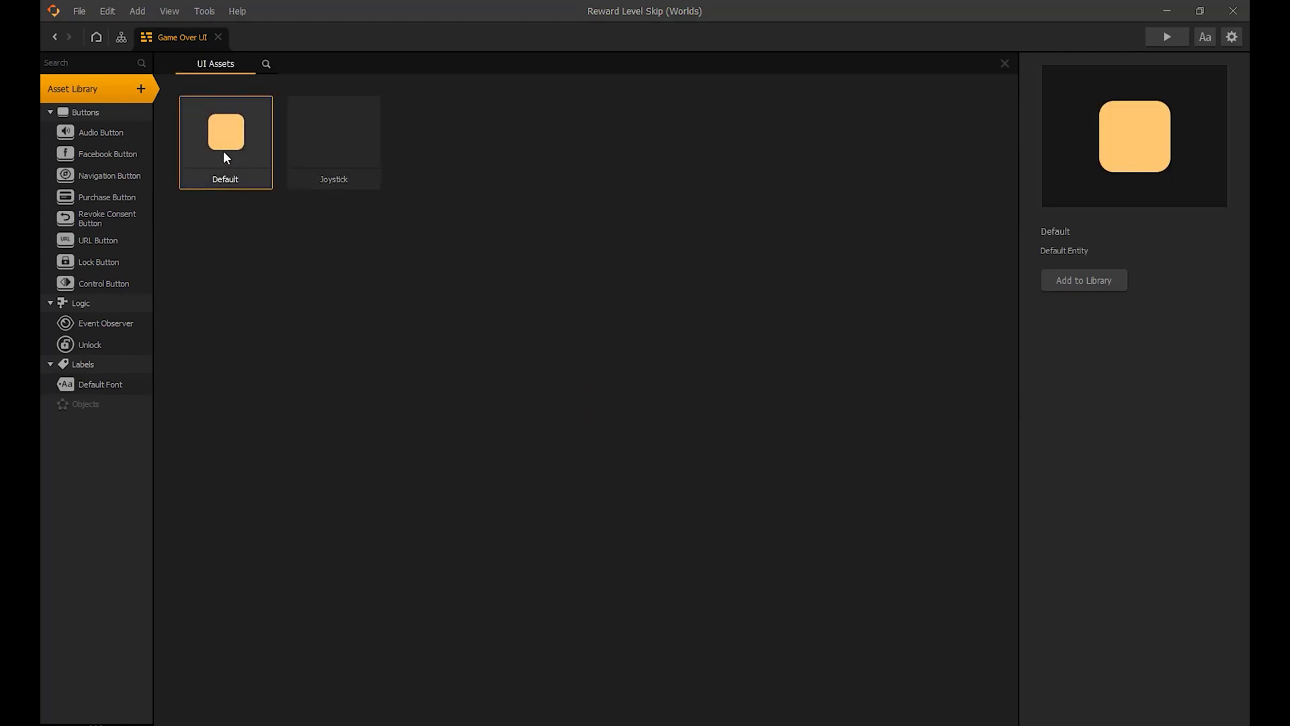
left_click_drag(146, 385, 90, 419)
left_click(108, 424)
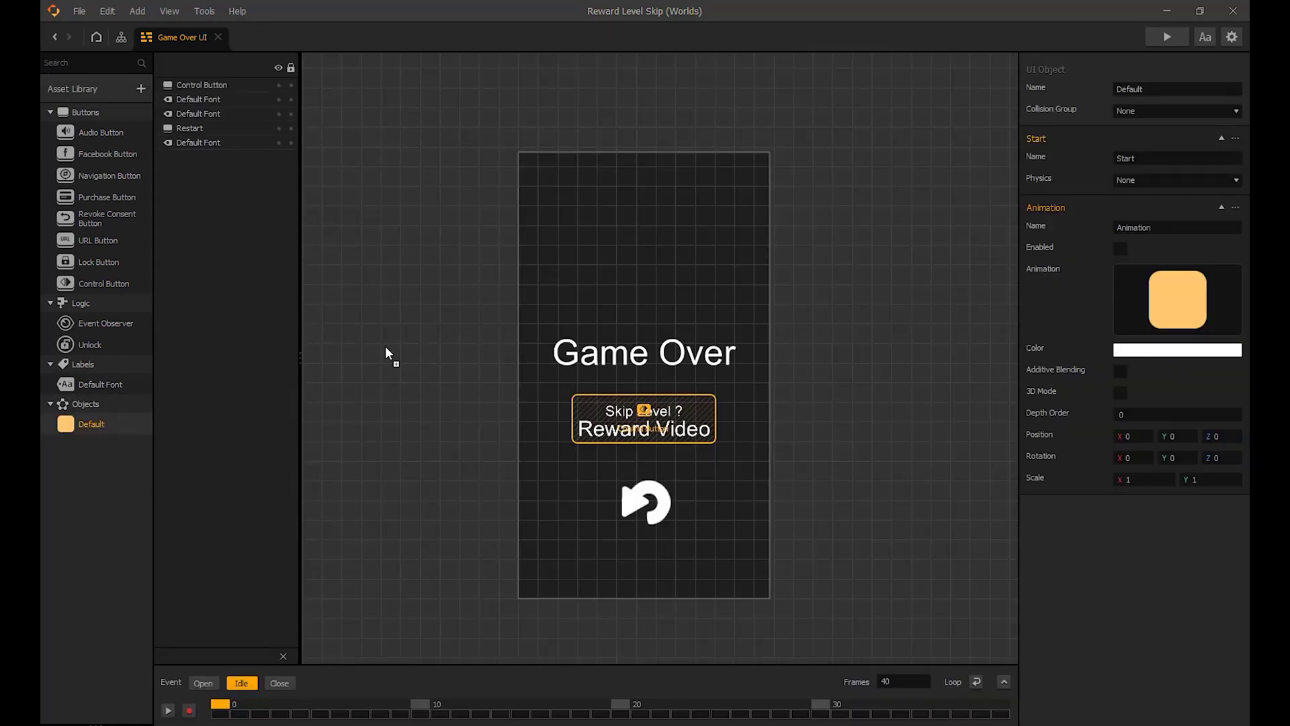
left_click_drag(385, 350, 438, 338)
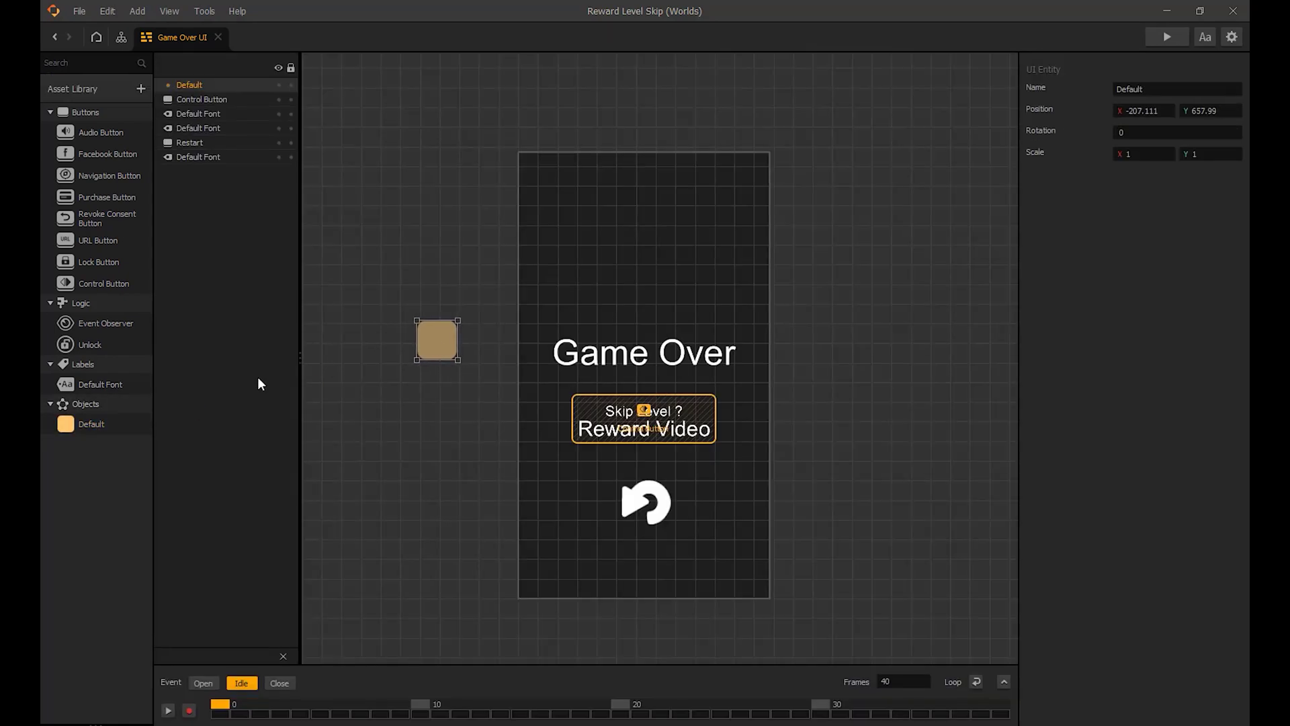
Step: Rename the Control Button to 'Reward Button' and save the project
left_click(595, 407)
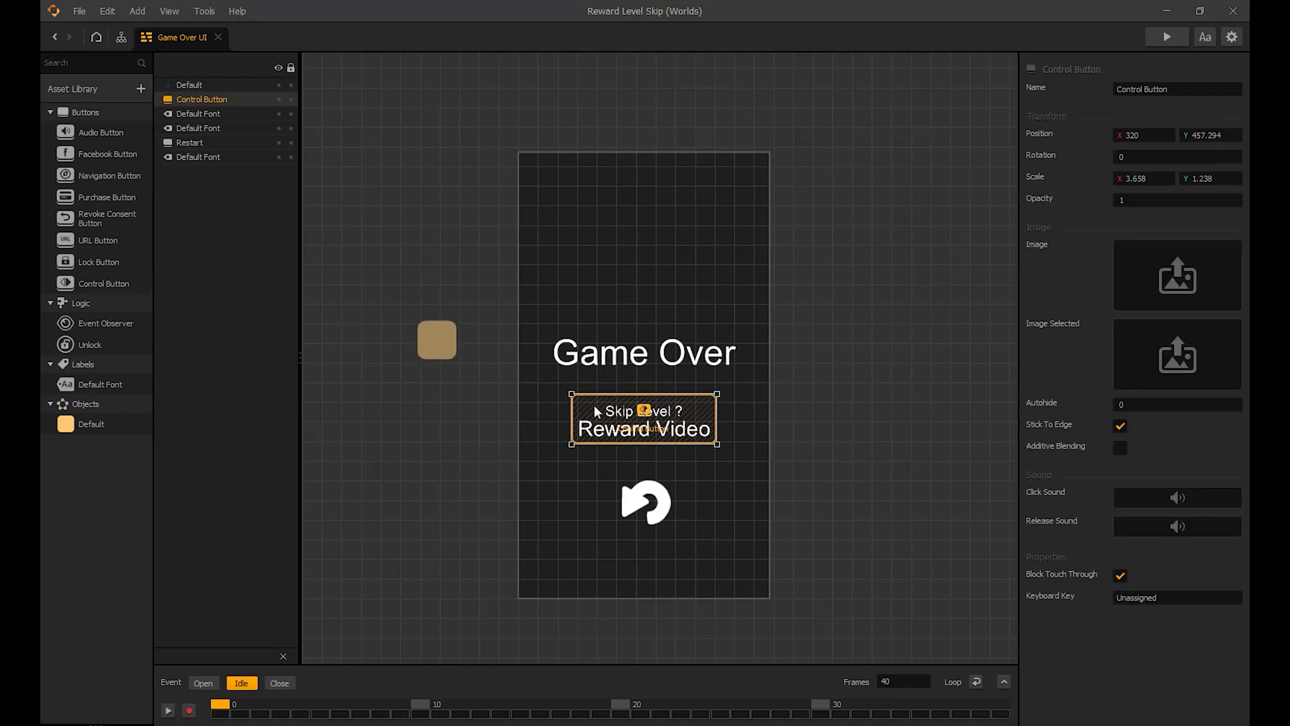
left_click(1194, 92)
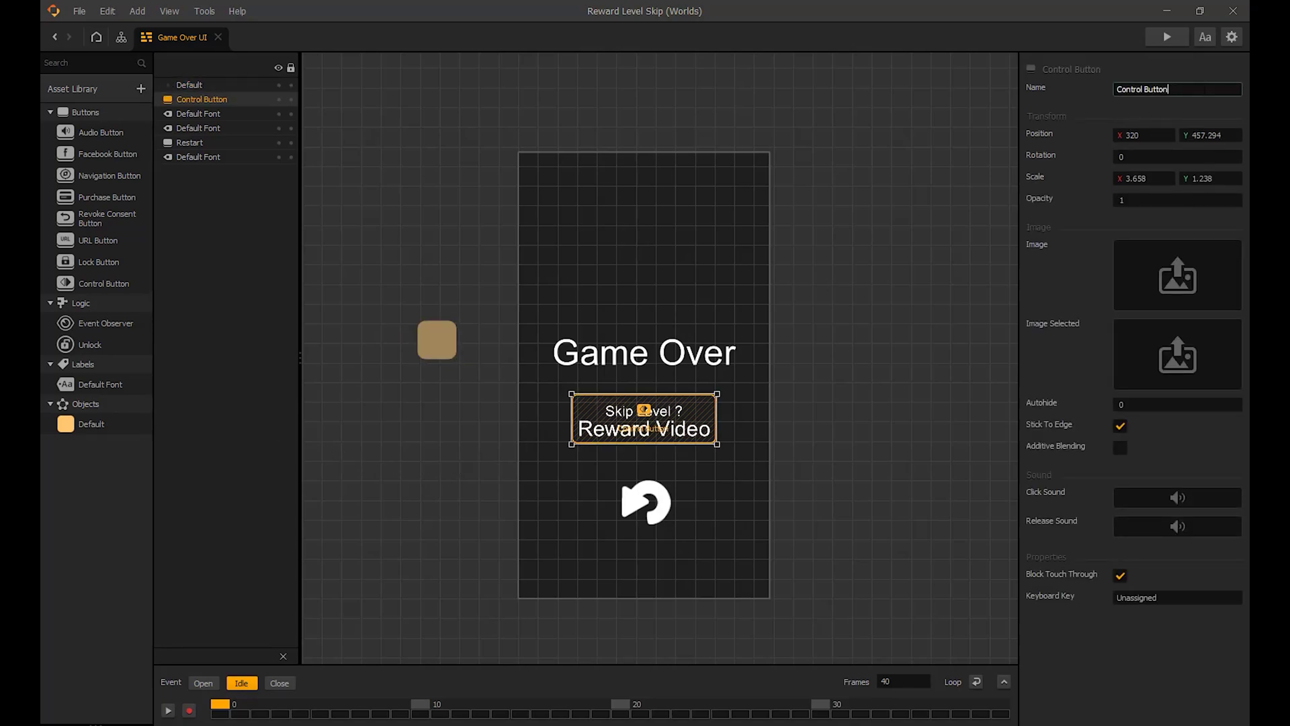
double_click(1194, 92)
left_click_drag(1193, 93, 1105, 94)
type("Reward Button")
key("Return")
left_click(955, 135)
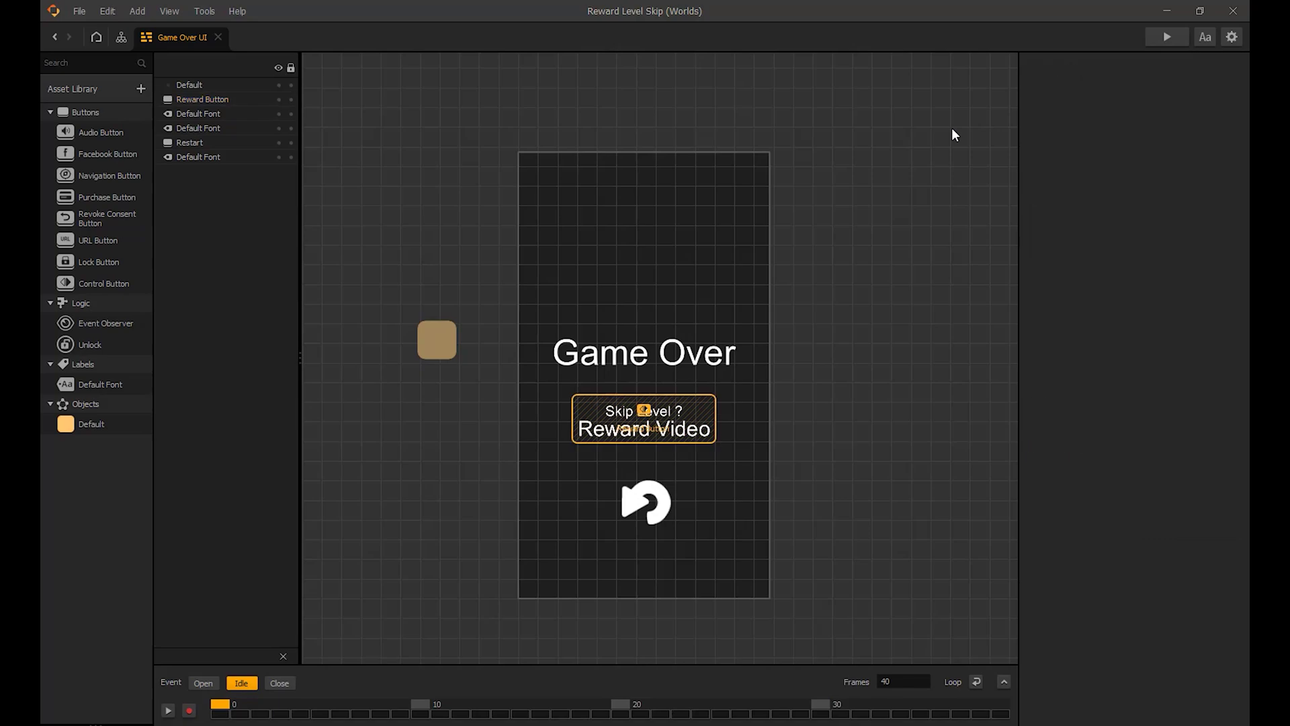
key("ctrl+s")
Step: In Default's graph, add a UI Button node wired to Start and linked to Reward Button
double_click(99, 425)
scroll(638, 447, "up", 2)
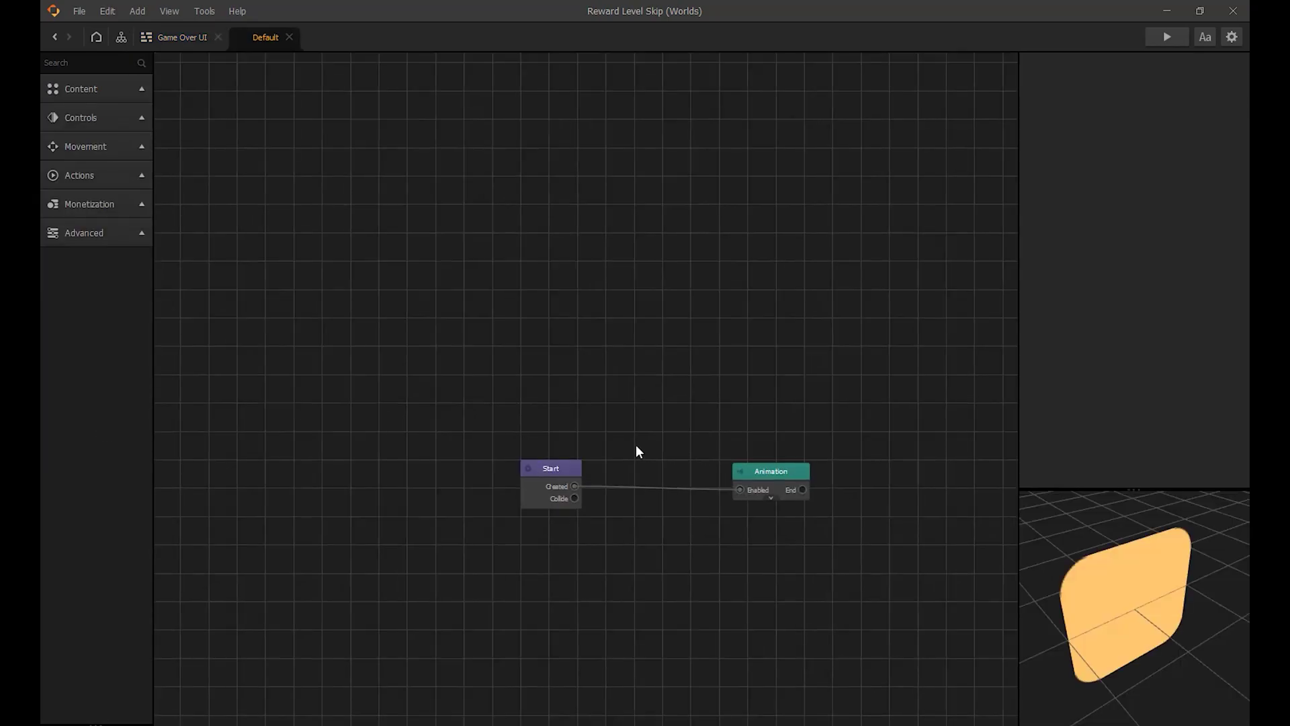
left_click(106, 115)
left_click_drag(111, 449, 278, 419)
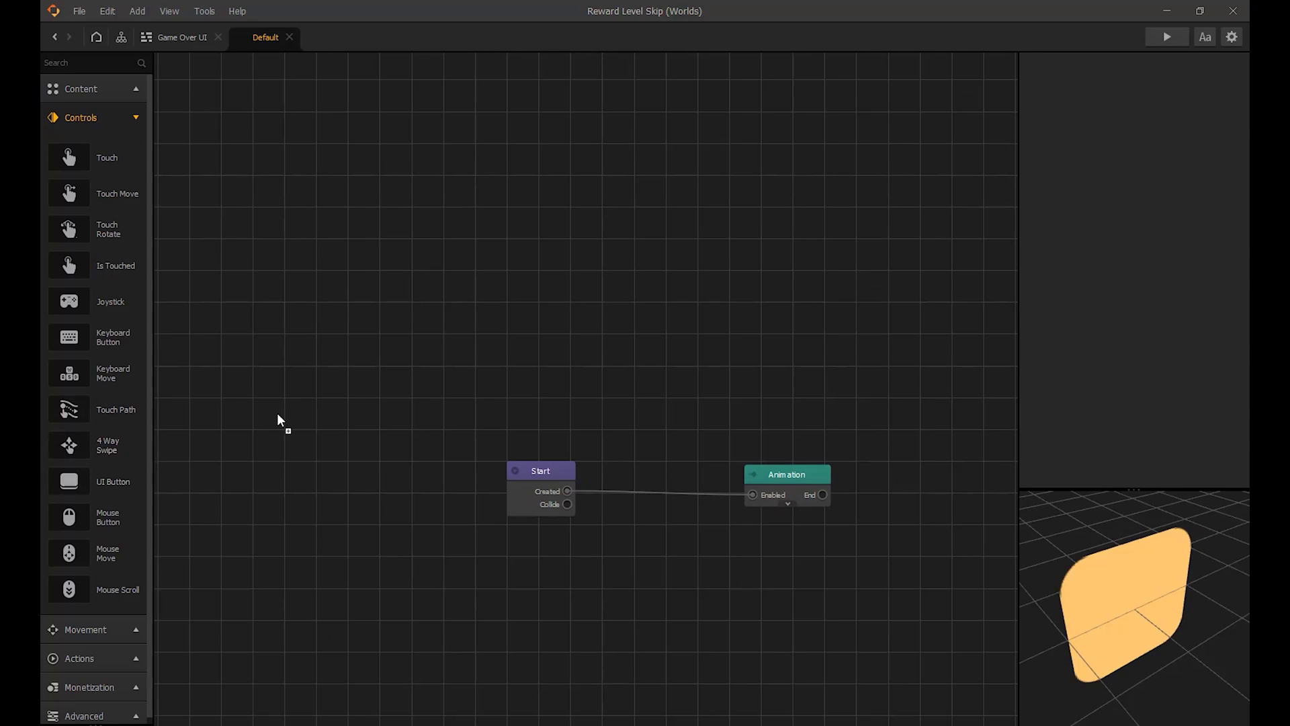
left_click_drag(554, 303, 570, 492)
left_click_drag(599, 312, 554, 317)
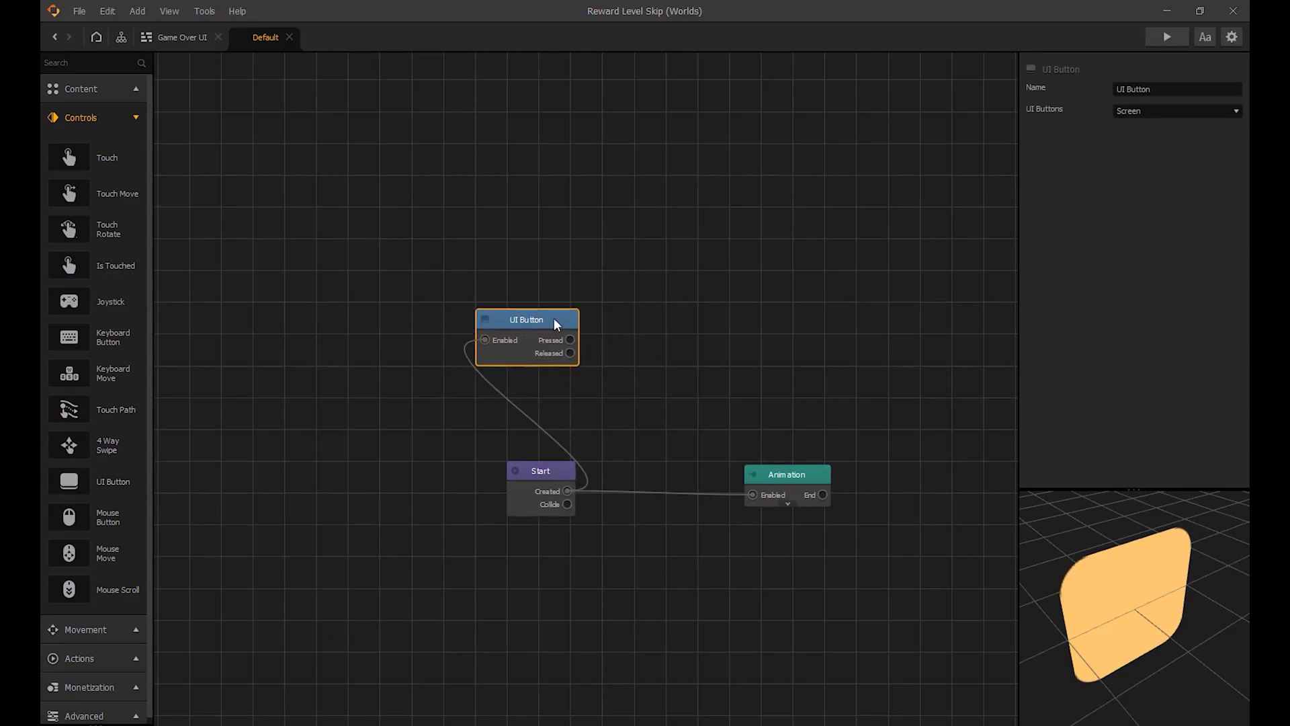
left_click(1145, 113)
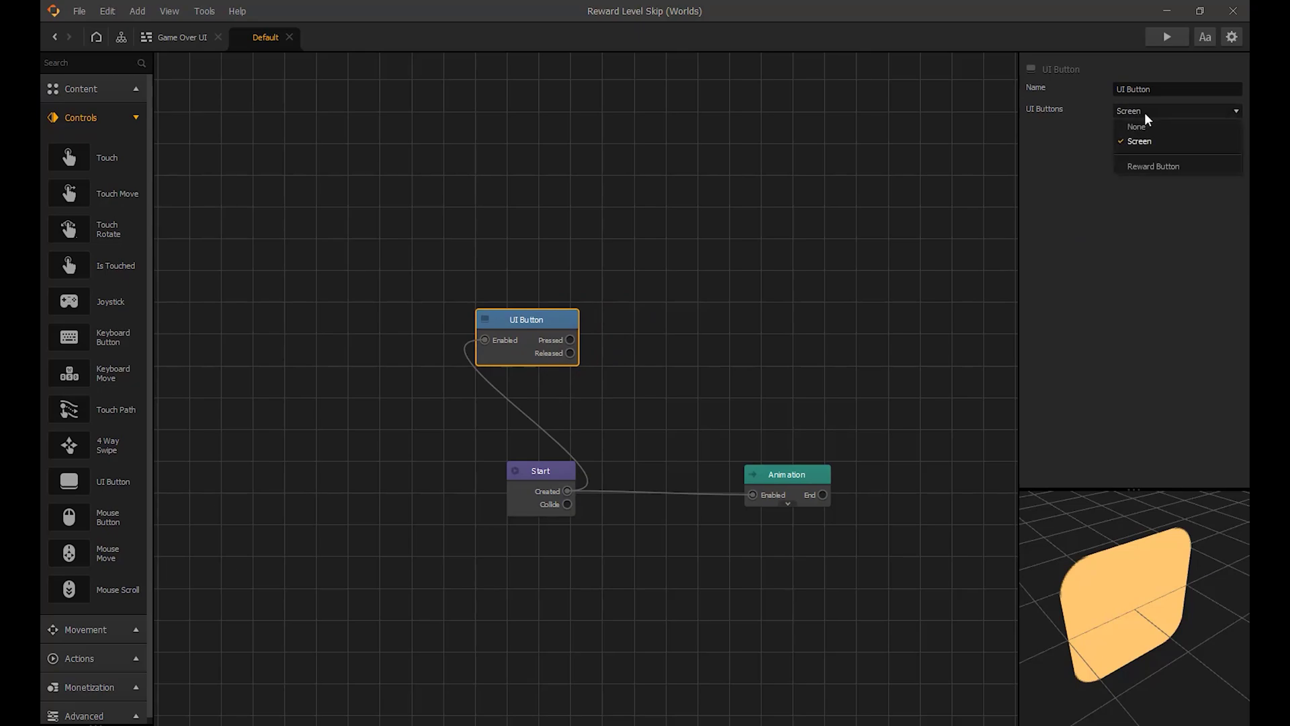
left_click(1144, 168)
left_click(659, 182)
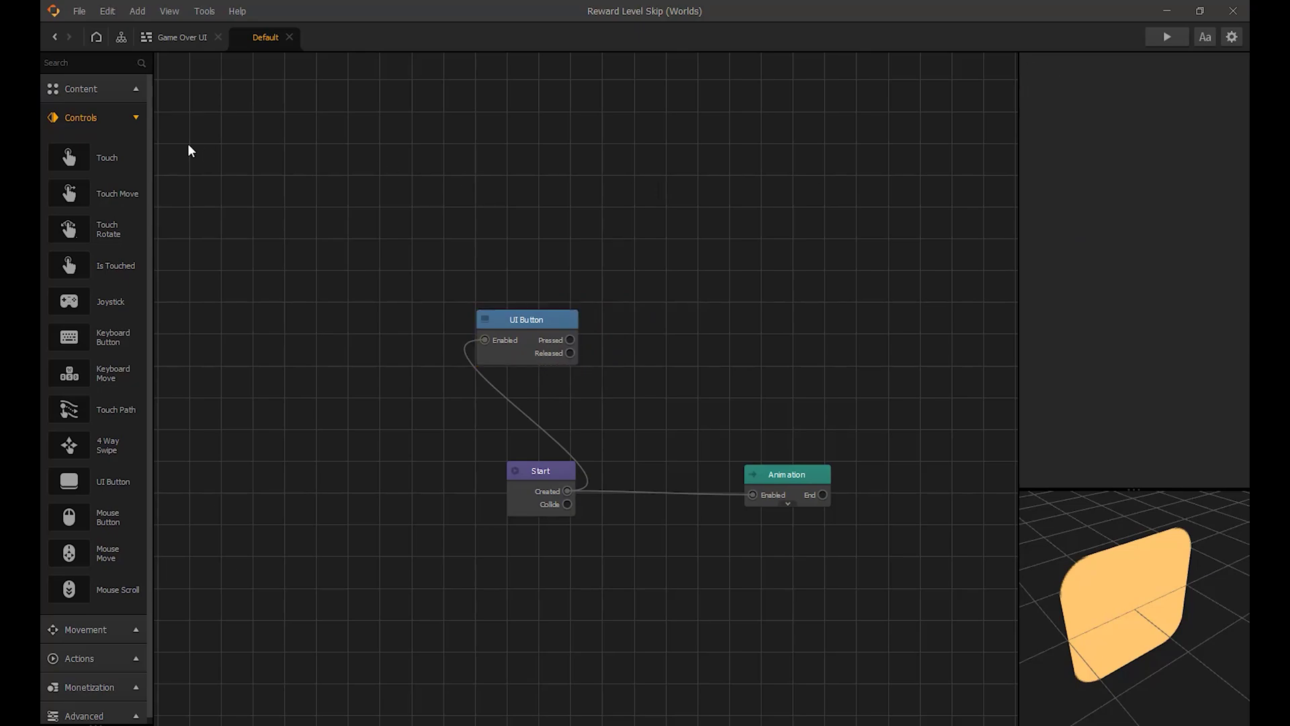
Step: Add a Monetization Rewarded Video node beside the UI Button node
left_click(106, 117)
left_click(95, 203)
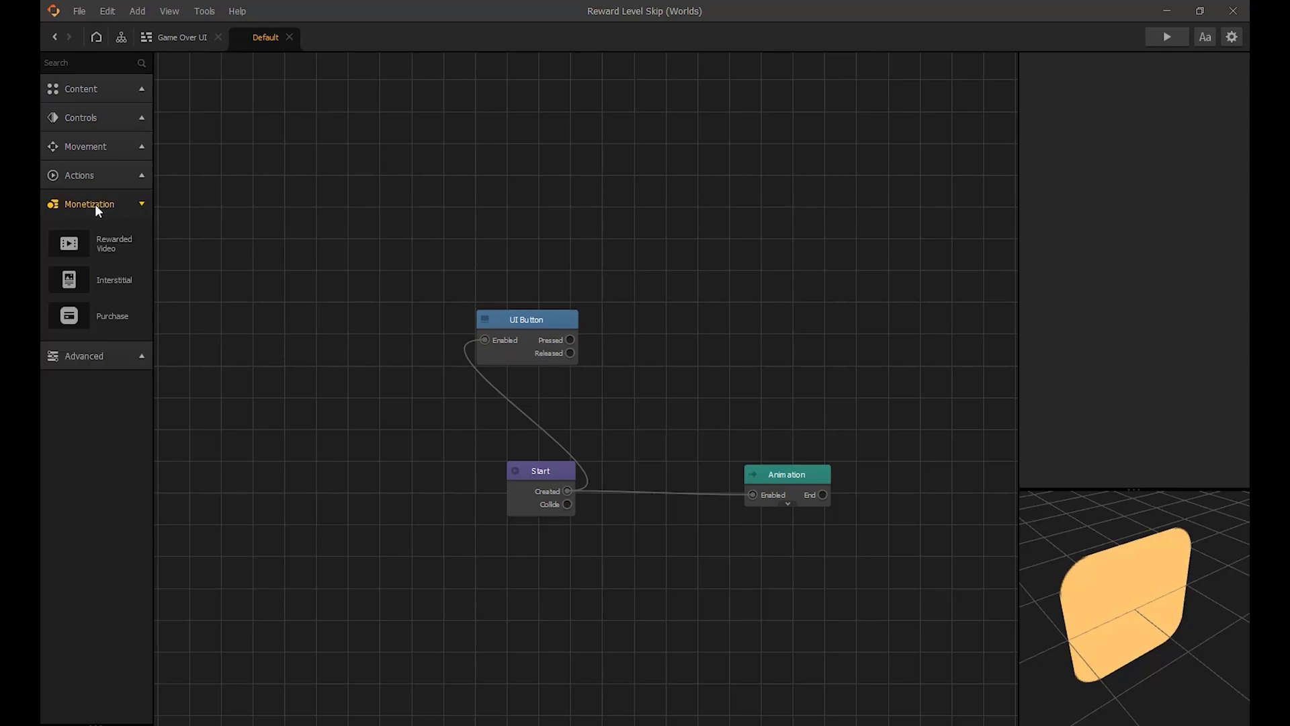
left_click_drag(69, 244, 613, 337)
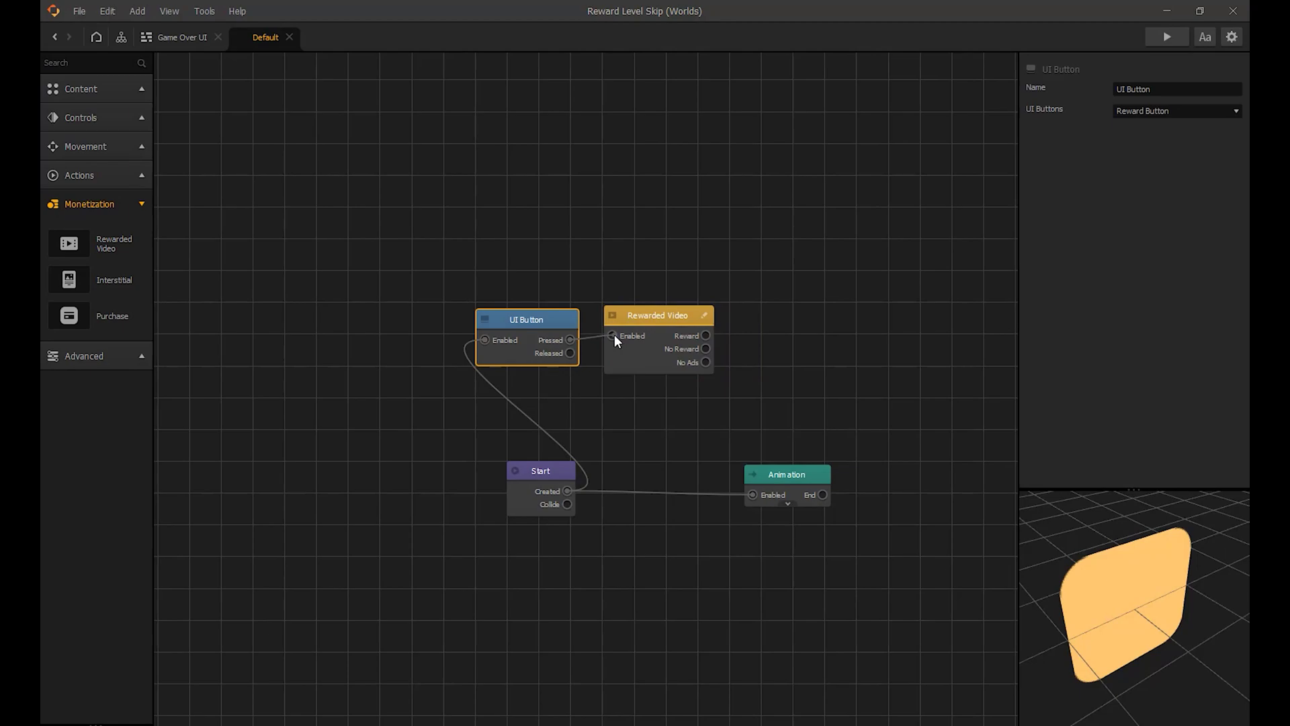
Step: Search 'event' and add an Event Observer node named 'Reward'
left_click(91, 204)
left_click(81, 62)
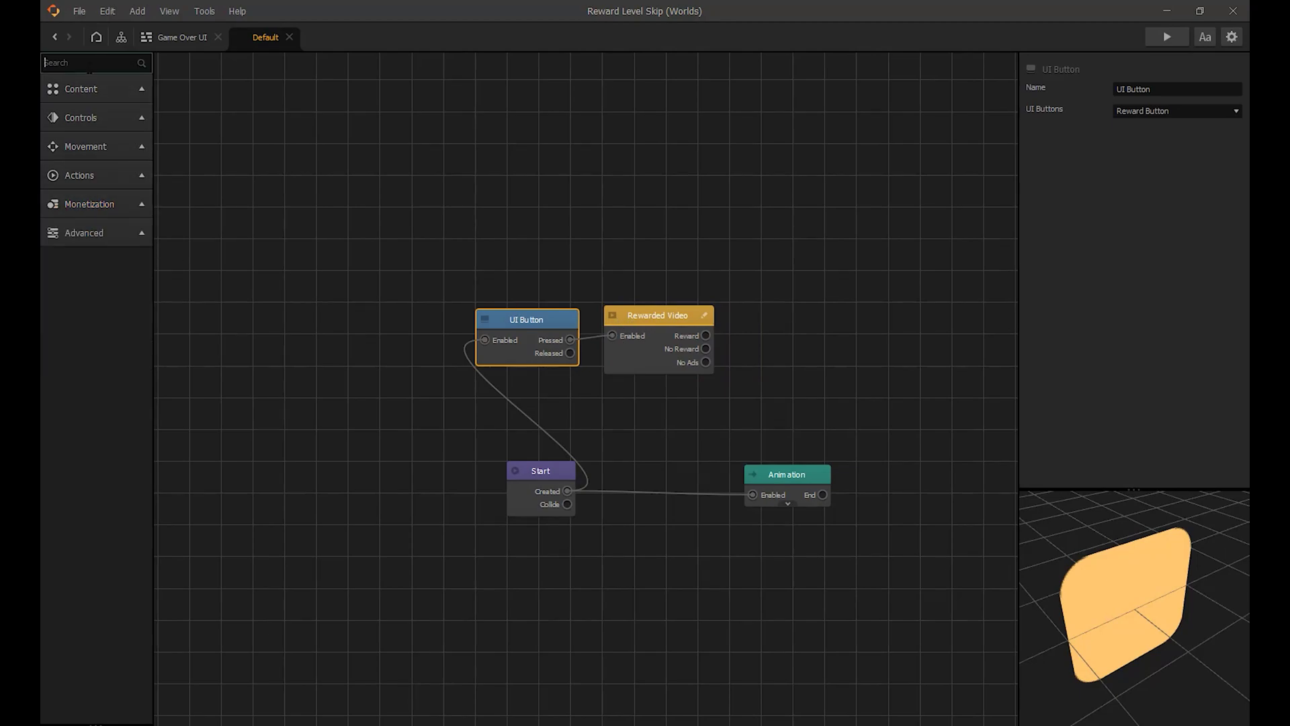
type("event")
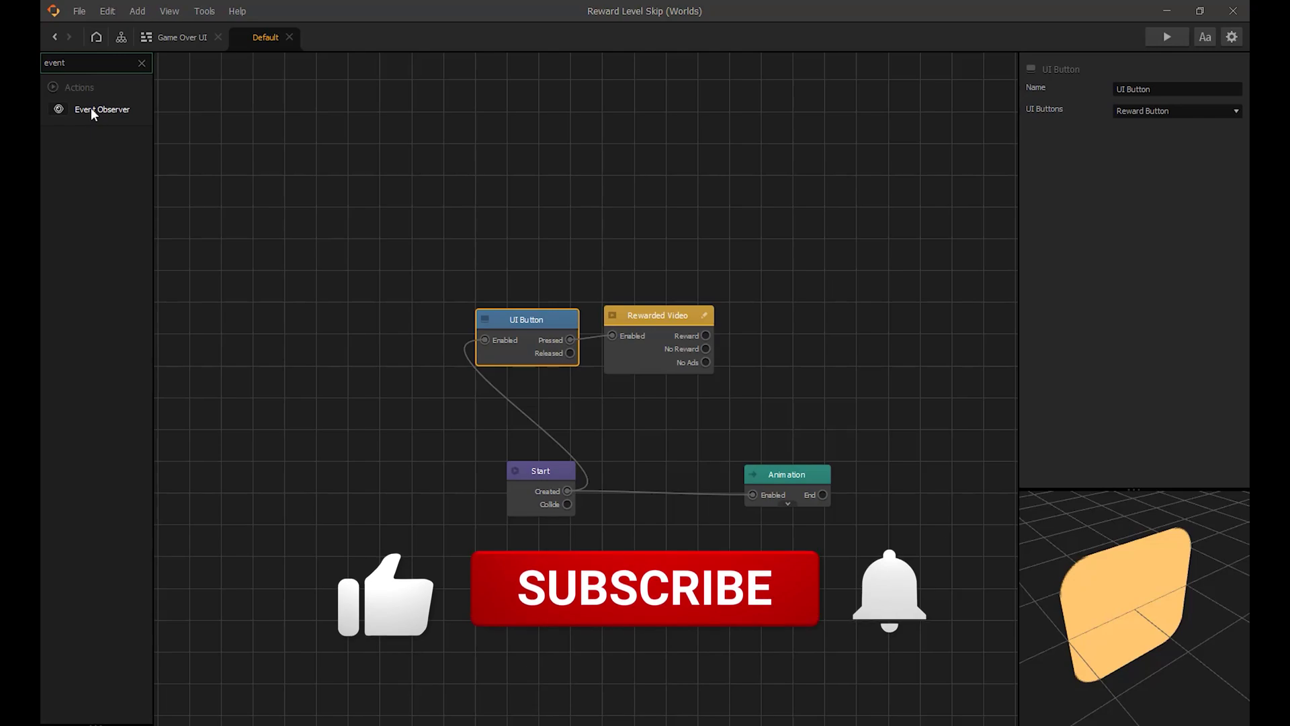
left_click_drag(92, 114, 771, 233)
double_click(1109, 89)
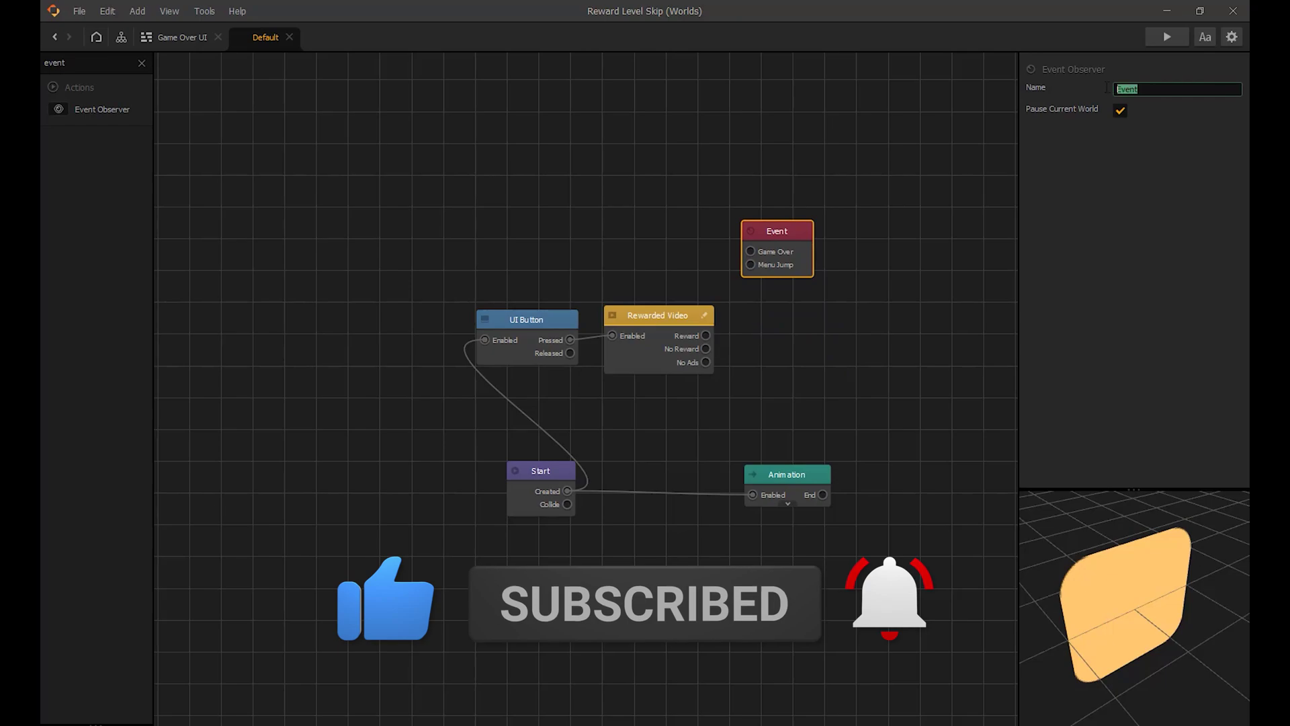
type("R")
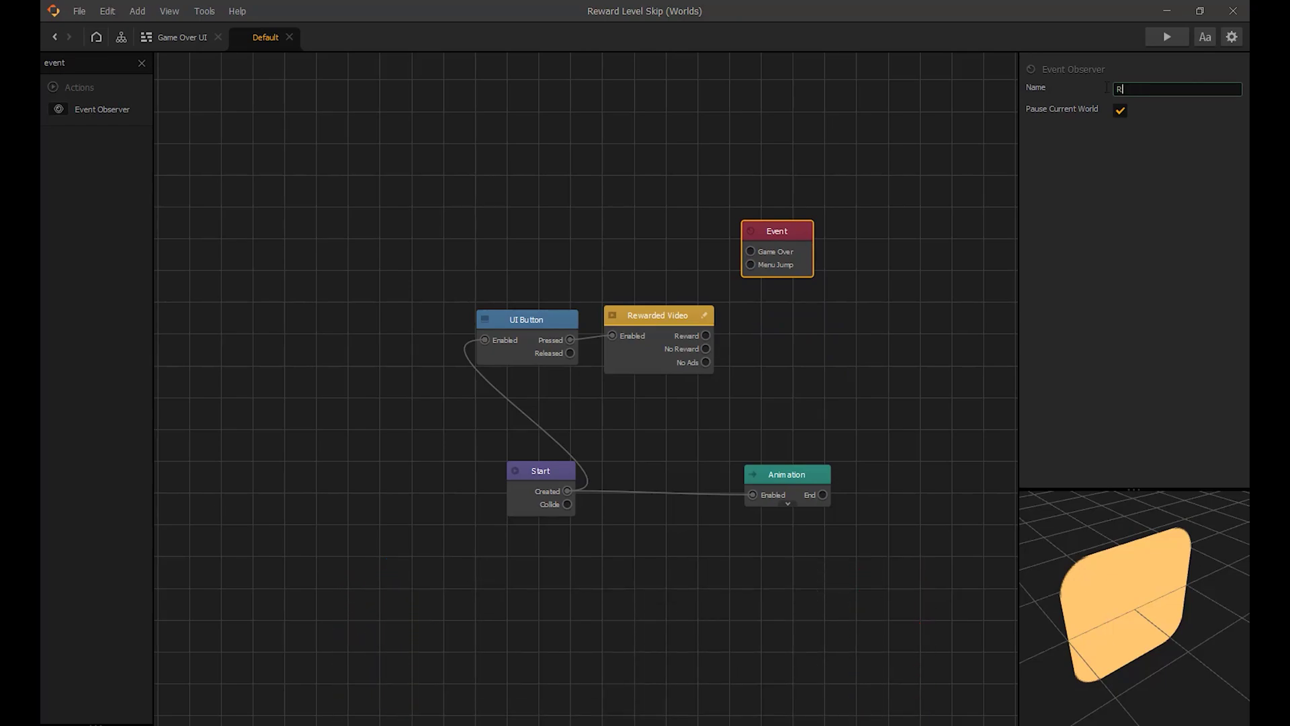
type("eward")
key("Return")
Step: Duplicate the Reward node and rename the copy 'No Reward'
key("ctrl+d")
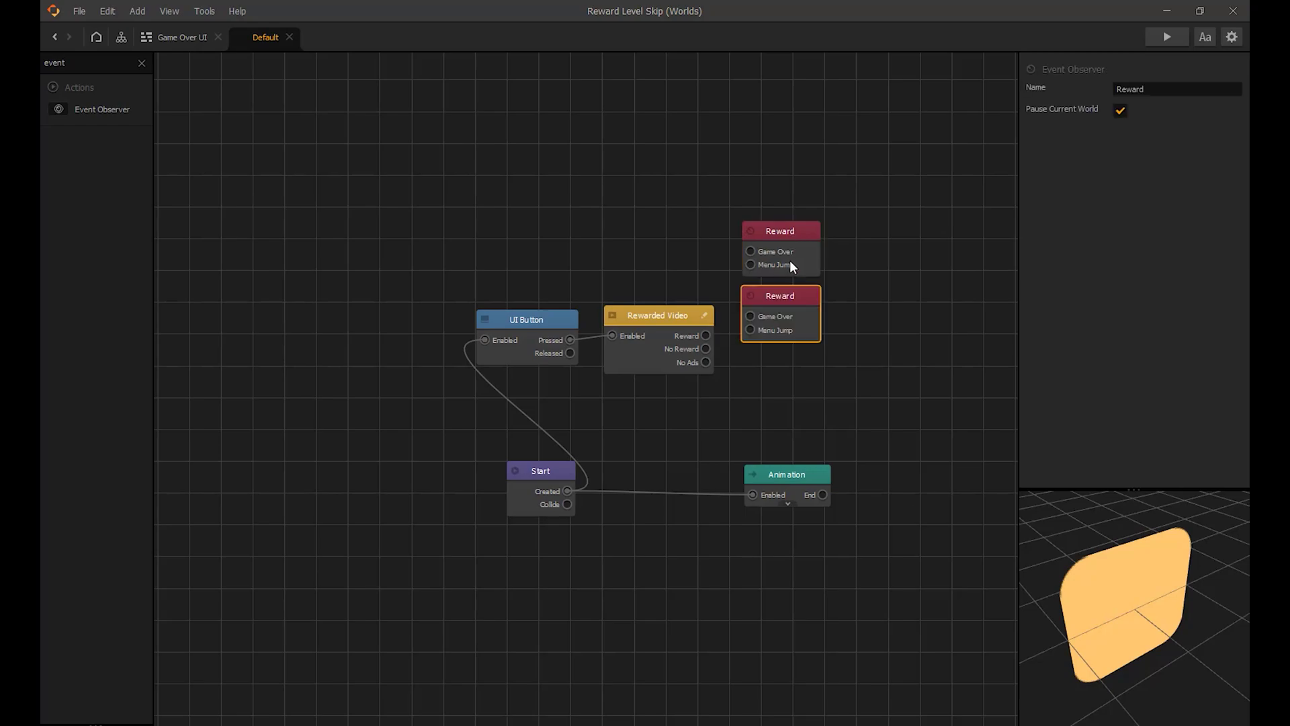
left_click(1117, 89)
type("No")
left_click(867, 275)
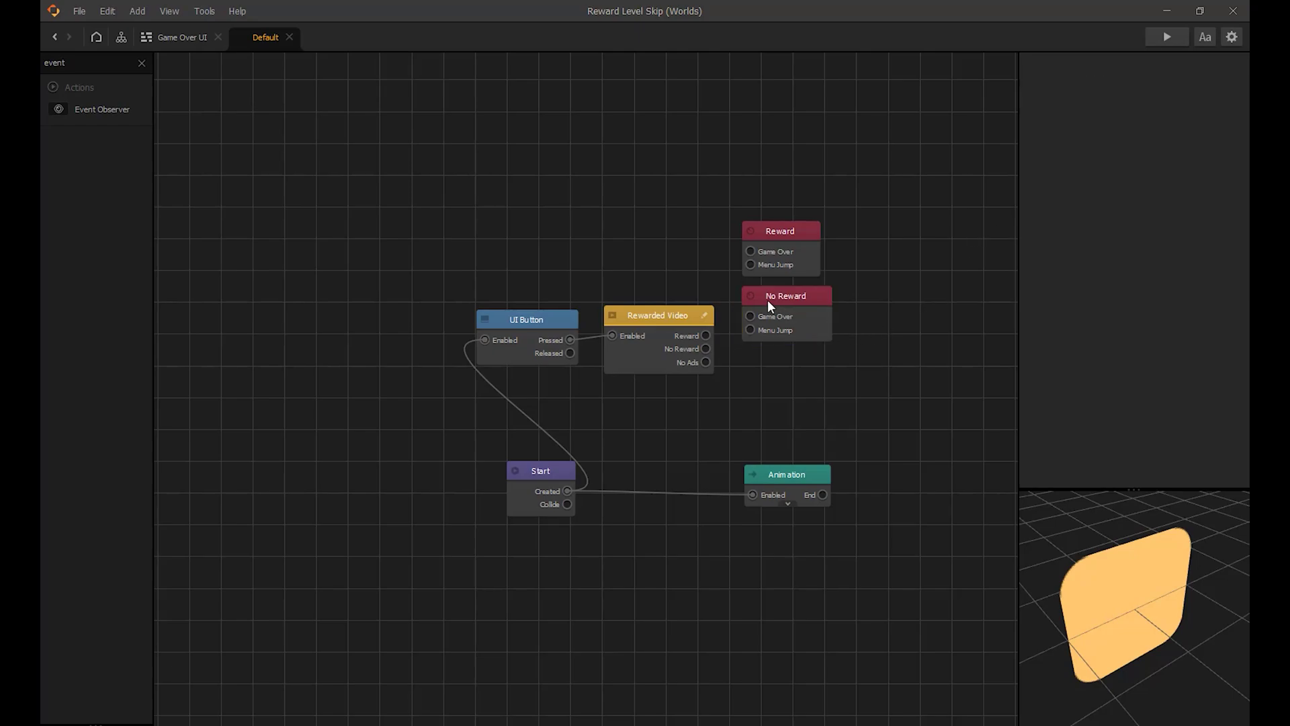
Step: Duplicate No Reward, place the copy below it, and rename it 'No Ads'
left_click(780, 312)
key("ctrl+d")
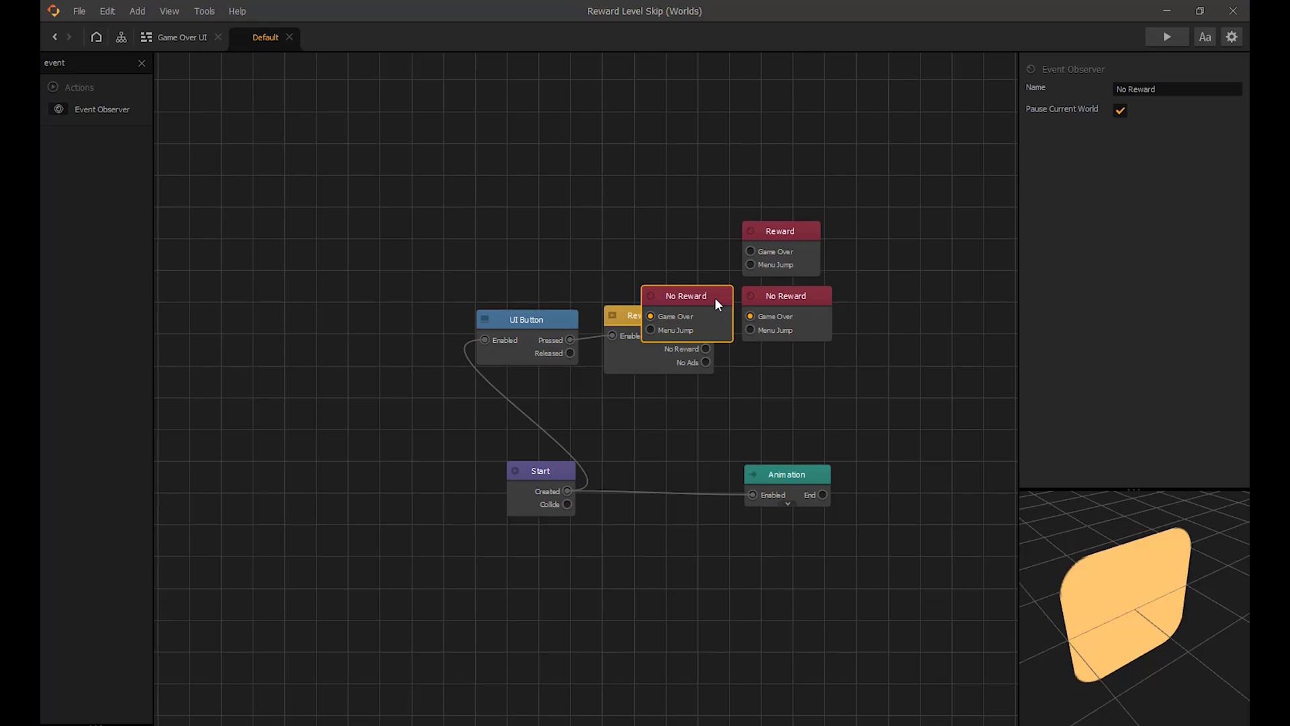
left_click_drag(715, 297, 814, 360)
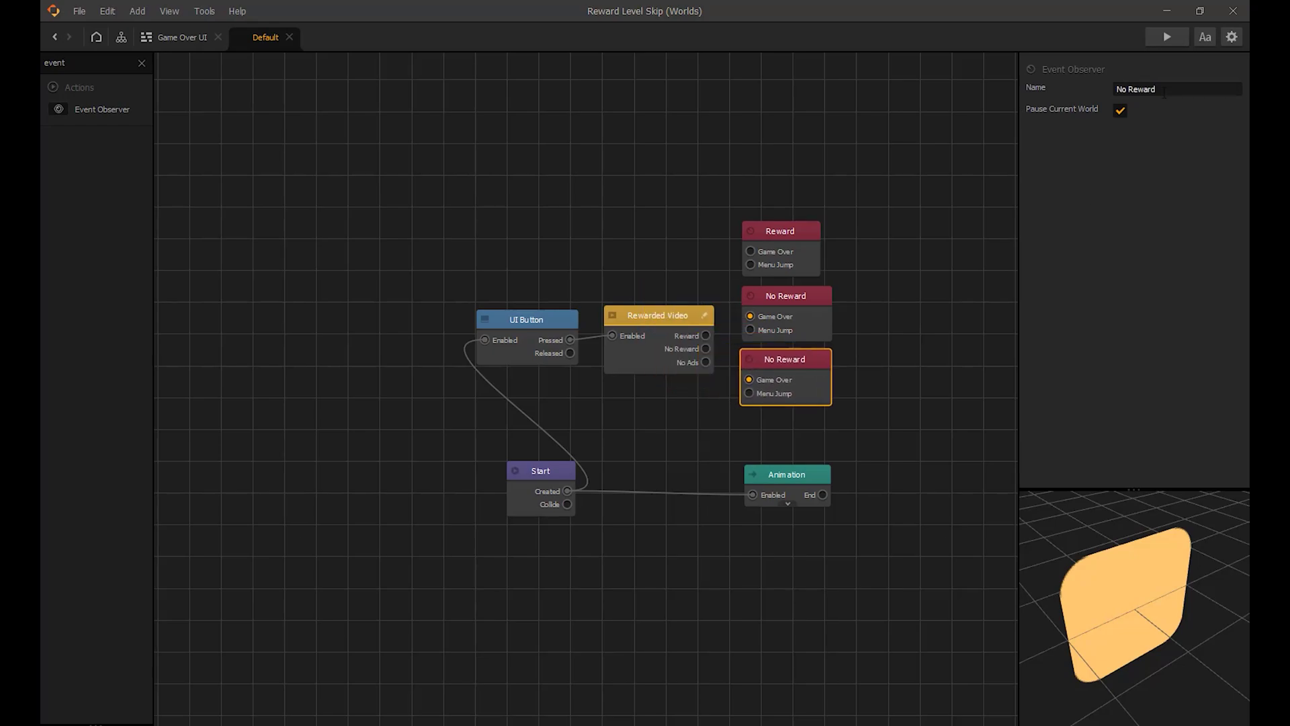
left_click_drag(1165, 90, 1104, 90)
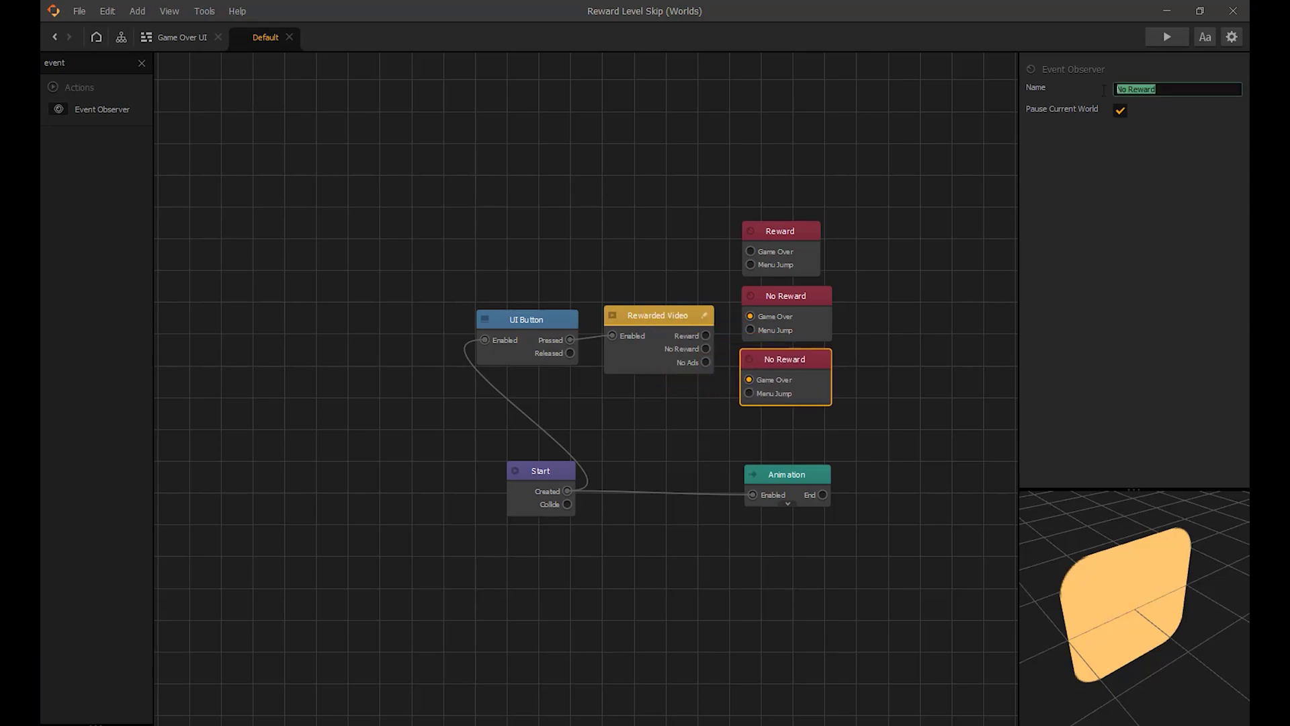
type("No Ads")
key("Return")
scroll(837, 358, "up", 3)
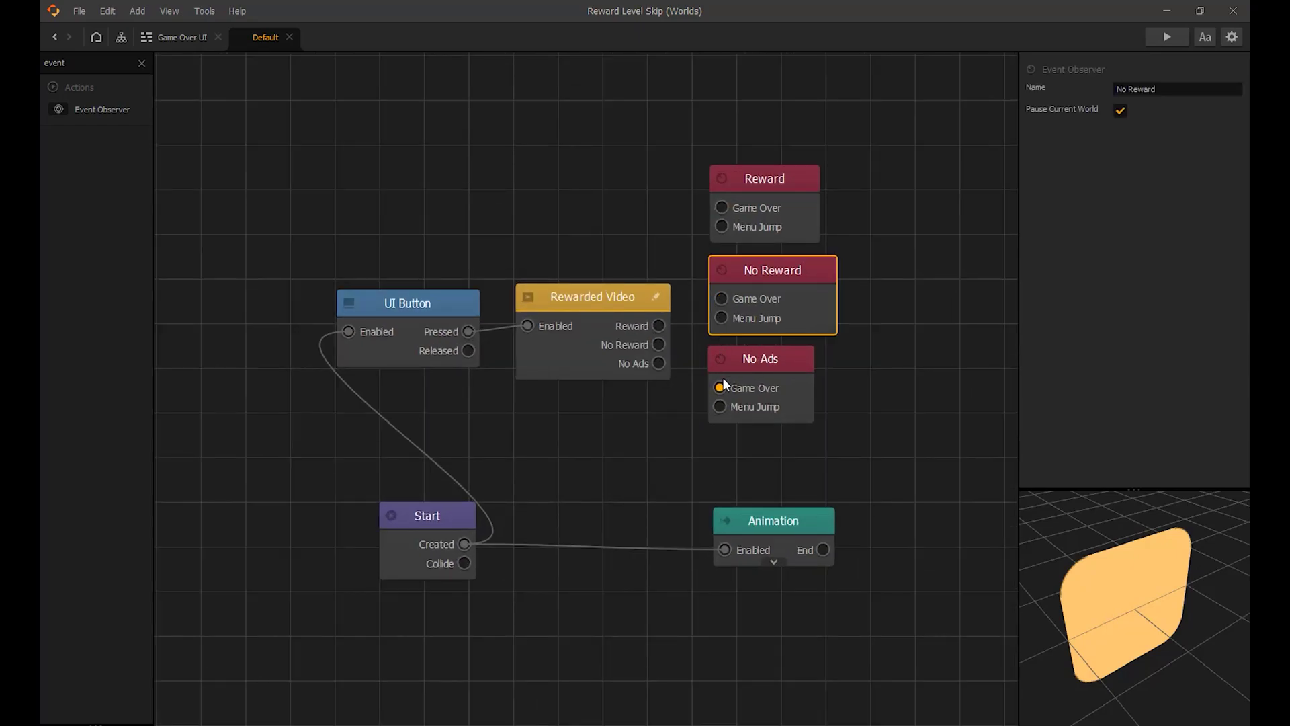
Step: Wire Rewarded Video's Reward output into the Reward node's Menu Jump and save the project
left_click(621, 281)
left_click_drag(651, 324, 720, 227)
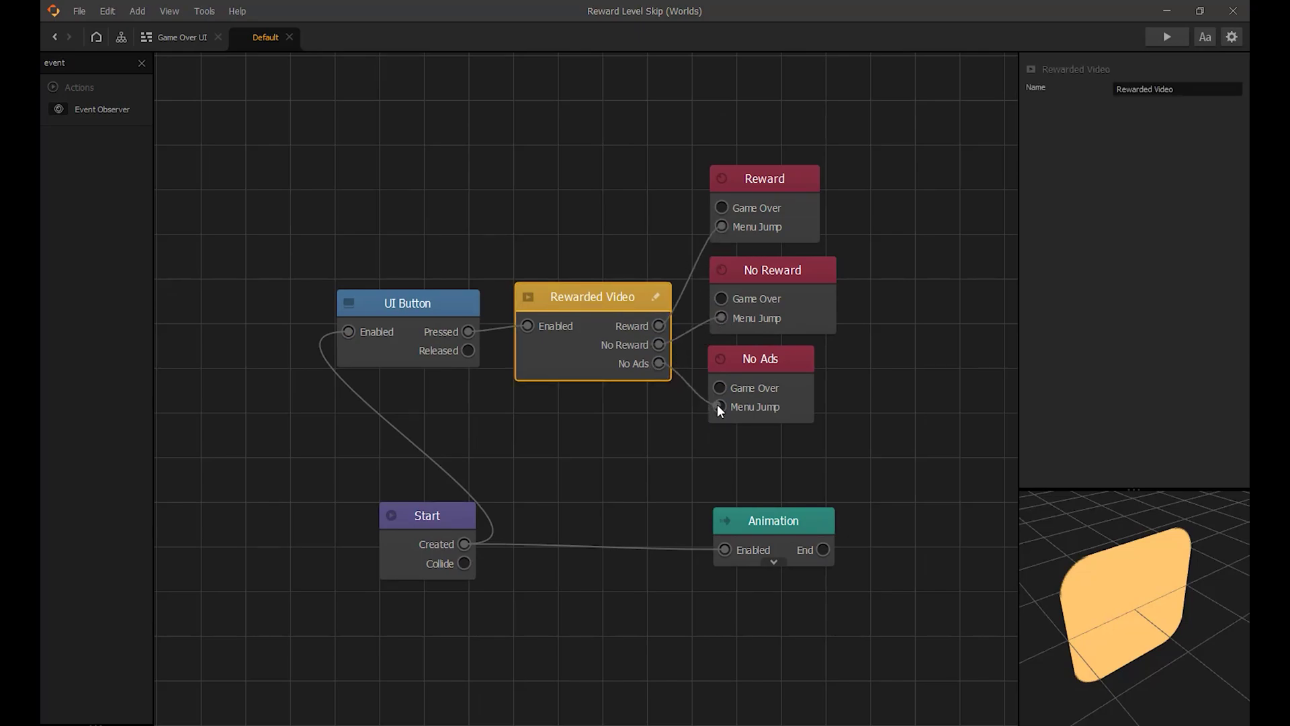
scroll(574, 403, "down", 2)
left_click(470, 335)
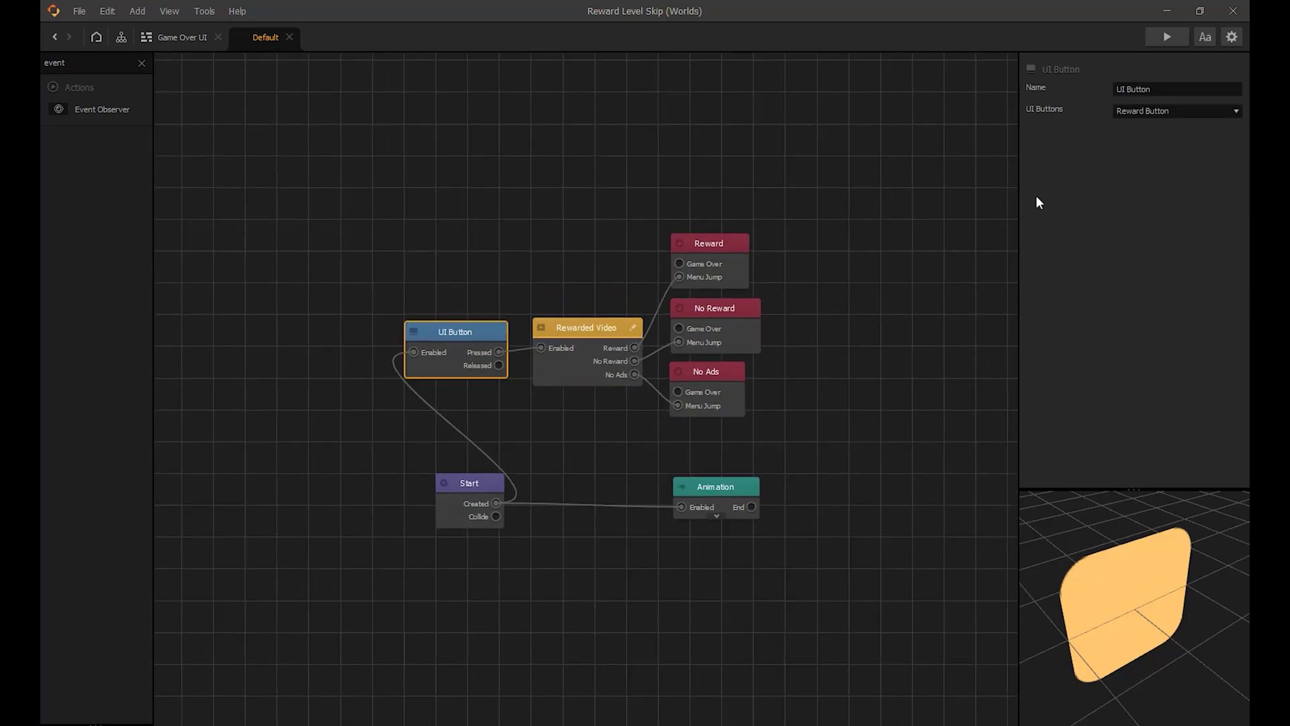
left_click(587, 330)
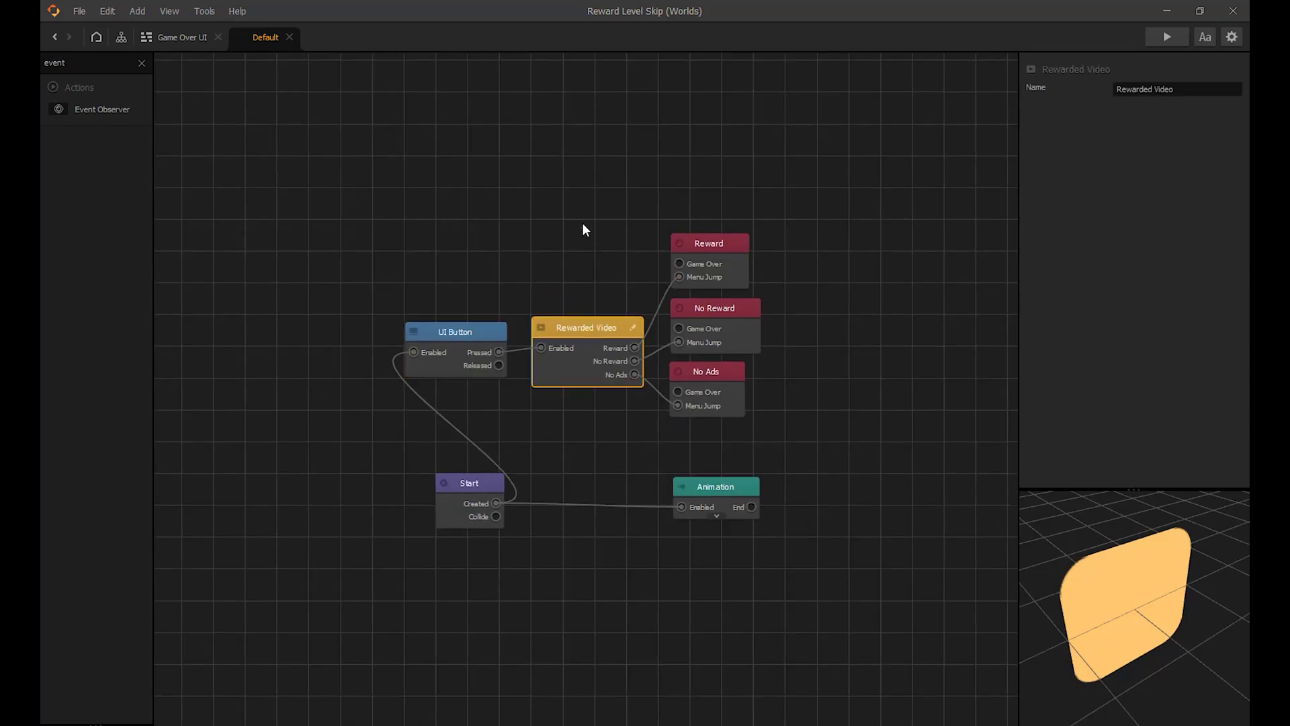
scroll(580, 228, "down", 1)
left_click(563, 201)
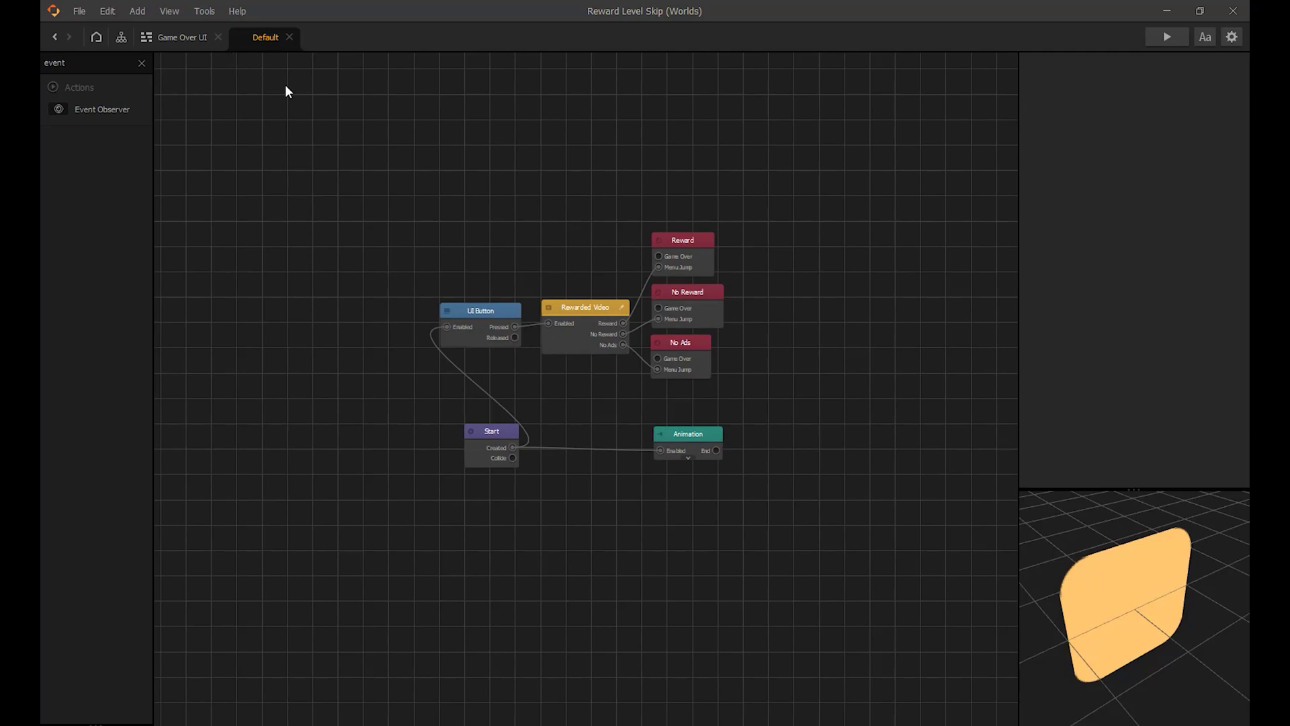
key("ctrl+s")
left_click(193, 38)
Step: Reload the Reward Level Skip project from Open Recent in the world graph
left_click(121, 37)
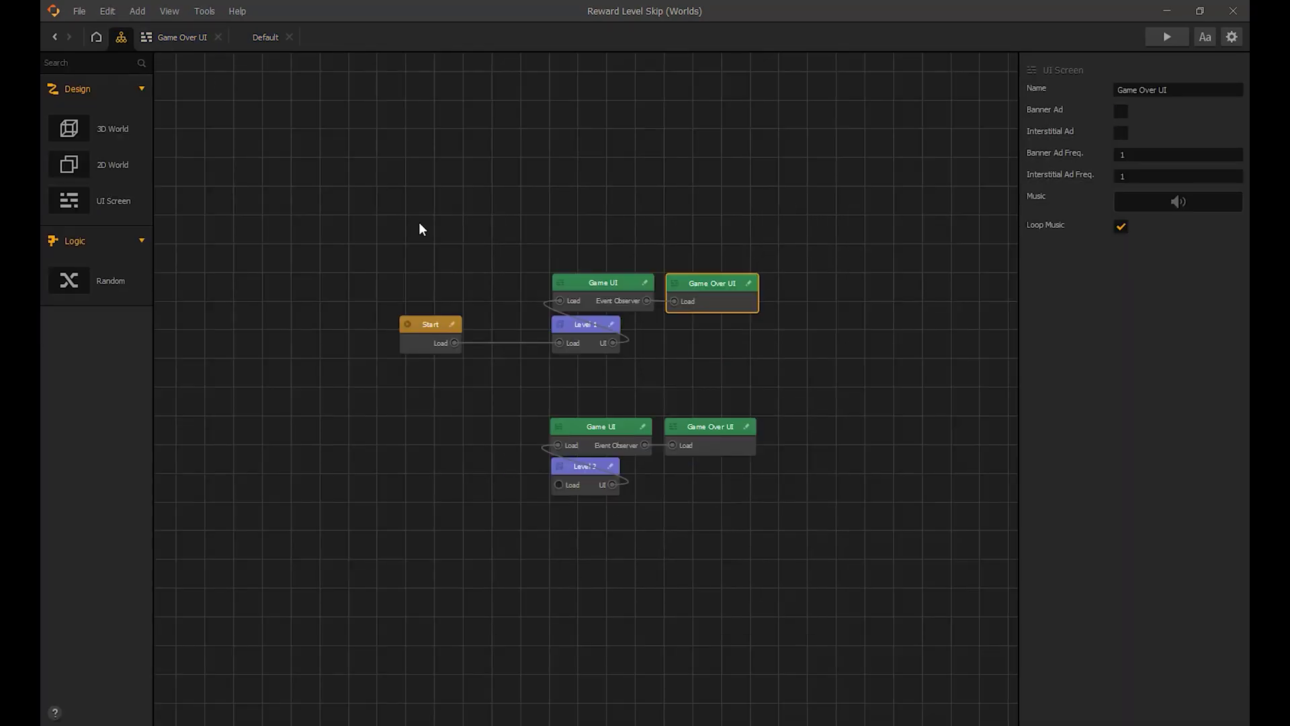
left_click(81, 12)
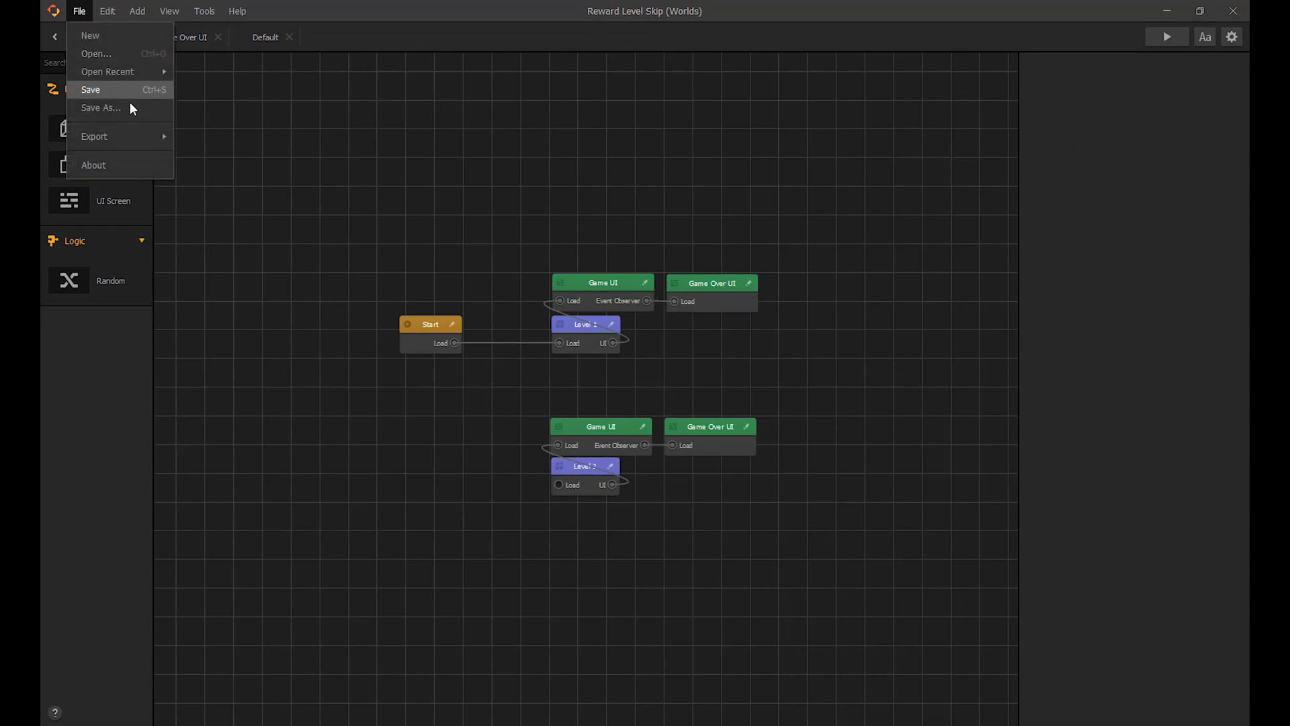
mouse_move(136, 78)
left_click(231, 77)
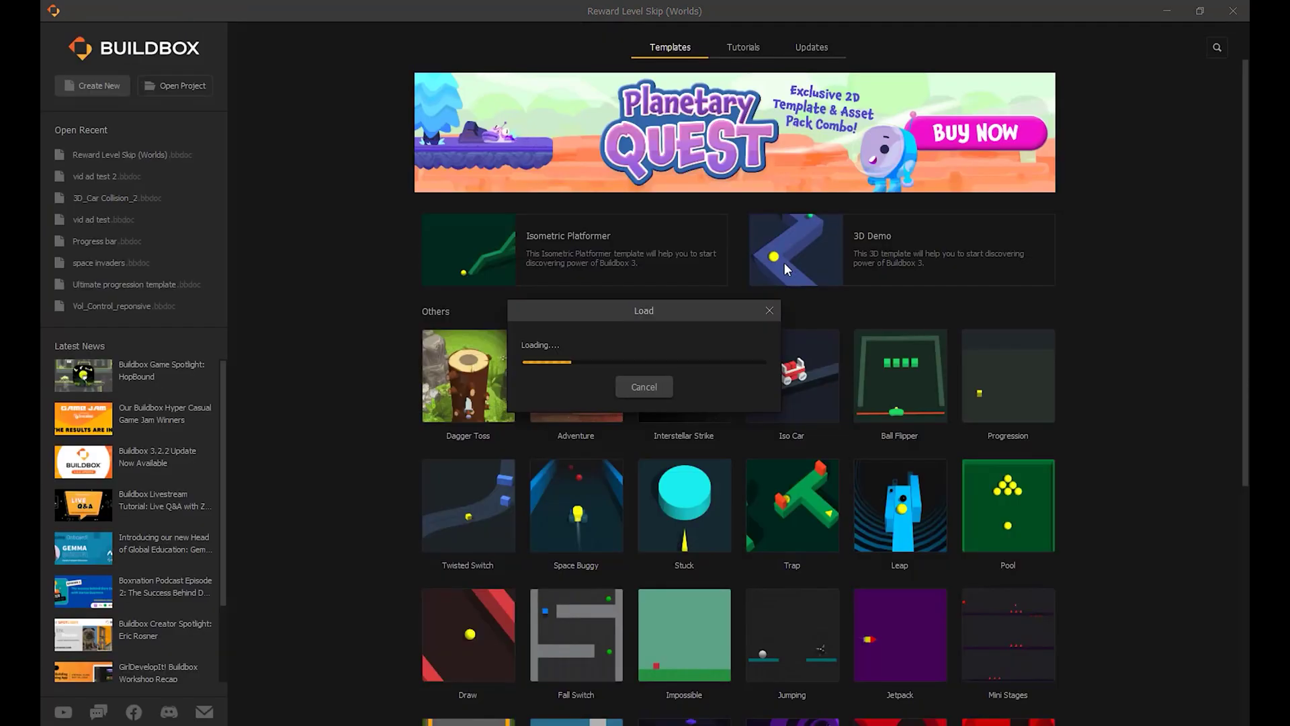
scroll(794, 289, "up", 4)
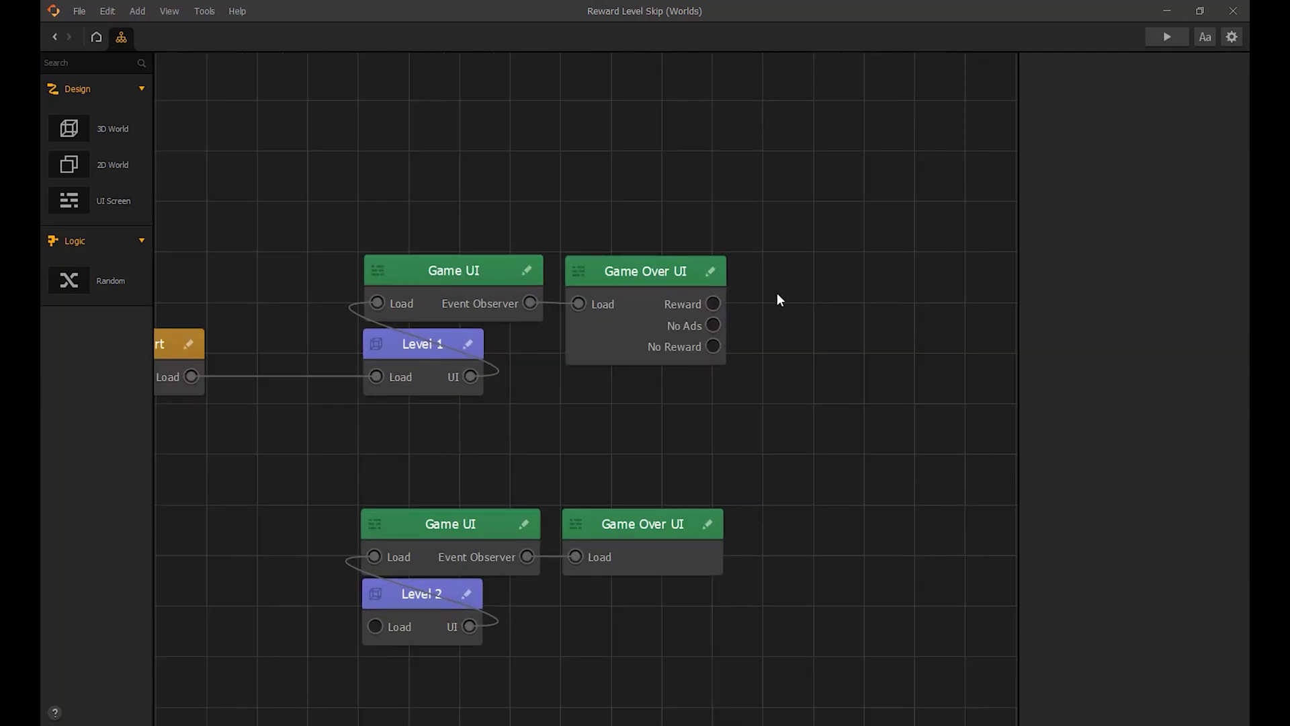
scroll(777, 292, "down", 1)
scroll(756, 279, "down", 1)
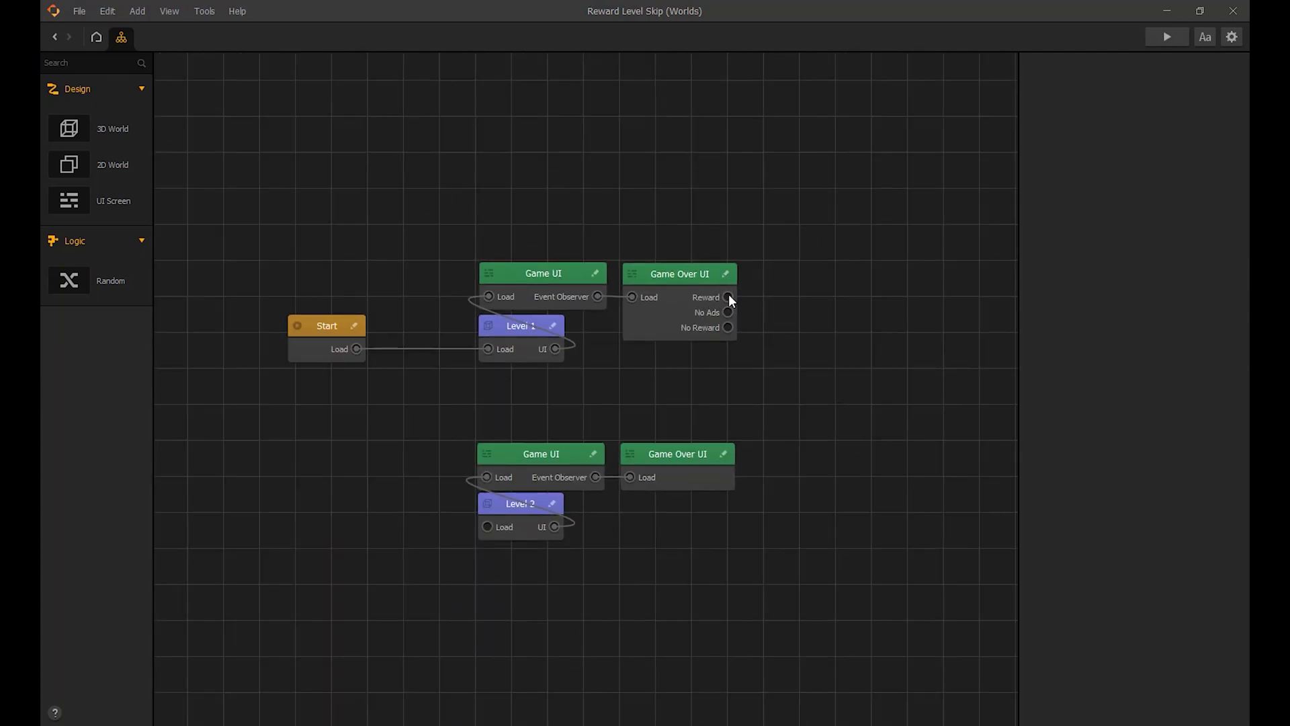
Step: Wire Game Over UI's Reward output to Level 2's Load port
left_click_drag(729, 296, 773, 296)
left_click_drag(791, 366, 488, 528)
left_click(517, 505)
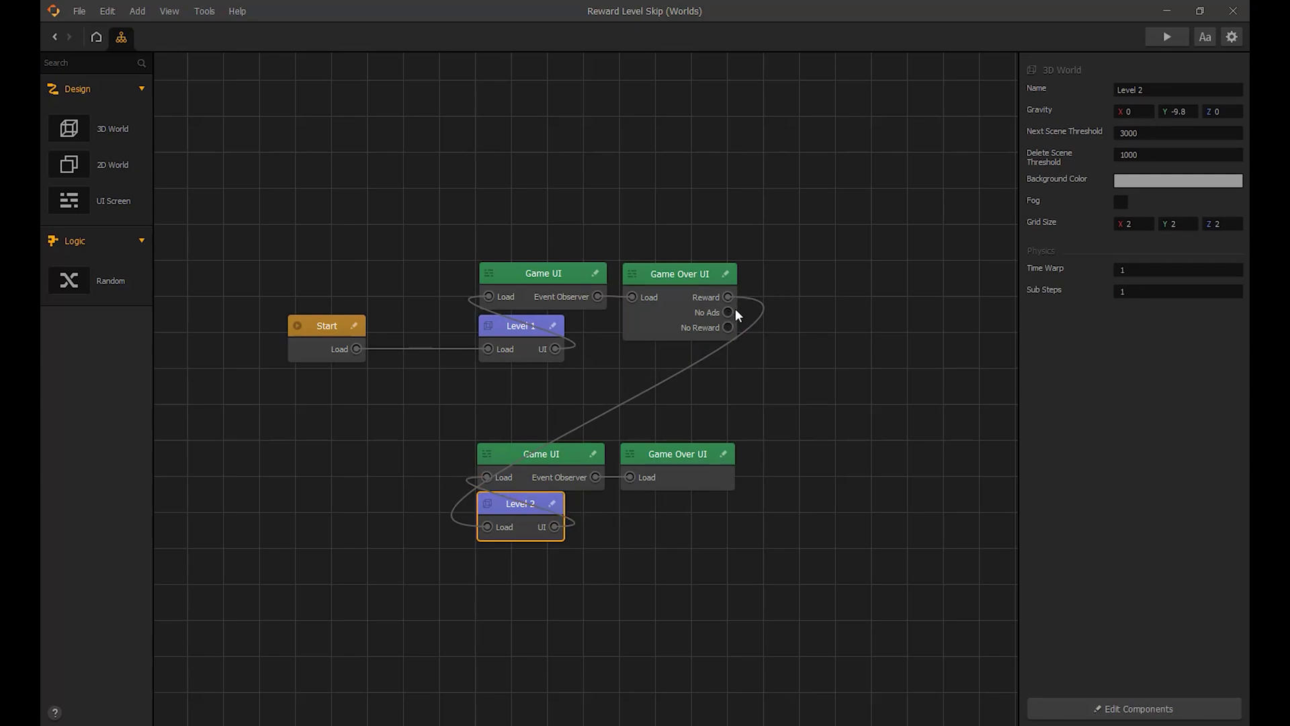
Step: Add a new UI Screen and place a text label on it
right_click(797, 273)
left_click(816, 322)
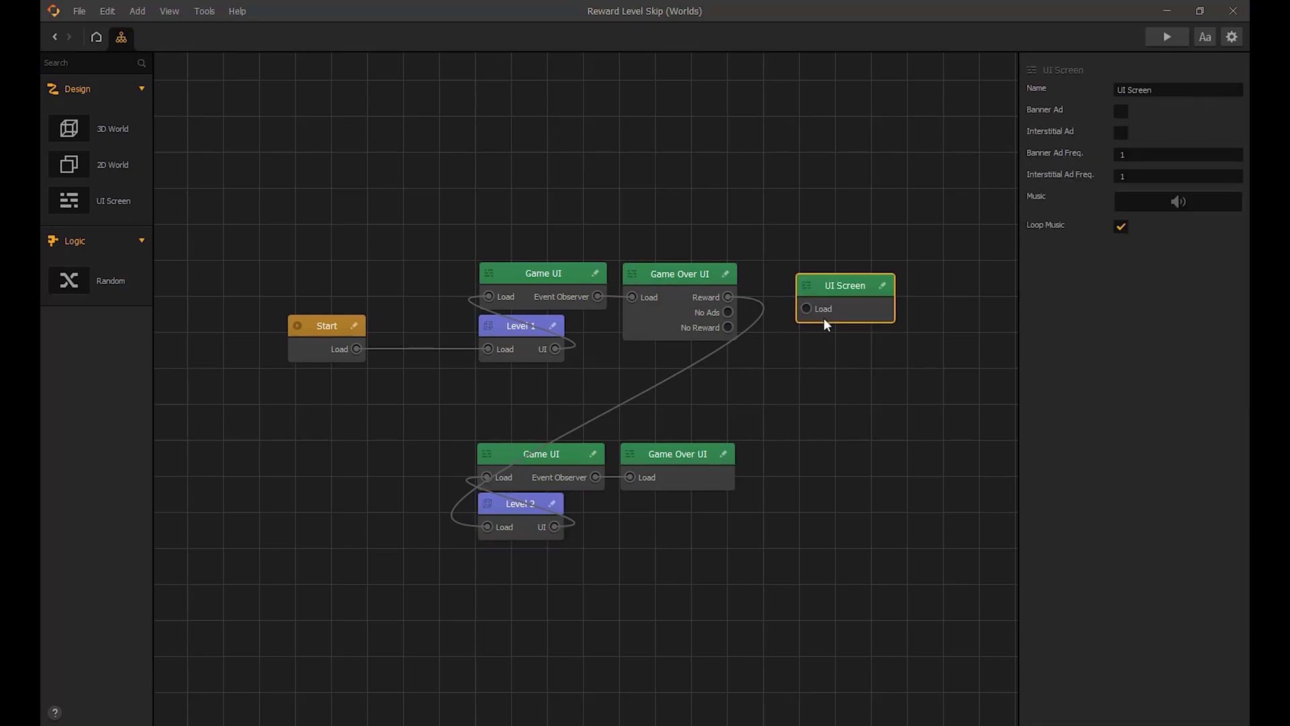
double_click(807, 276)
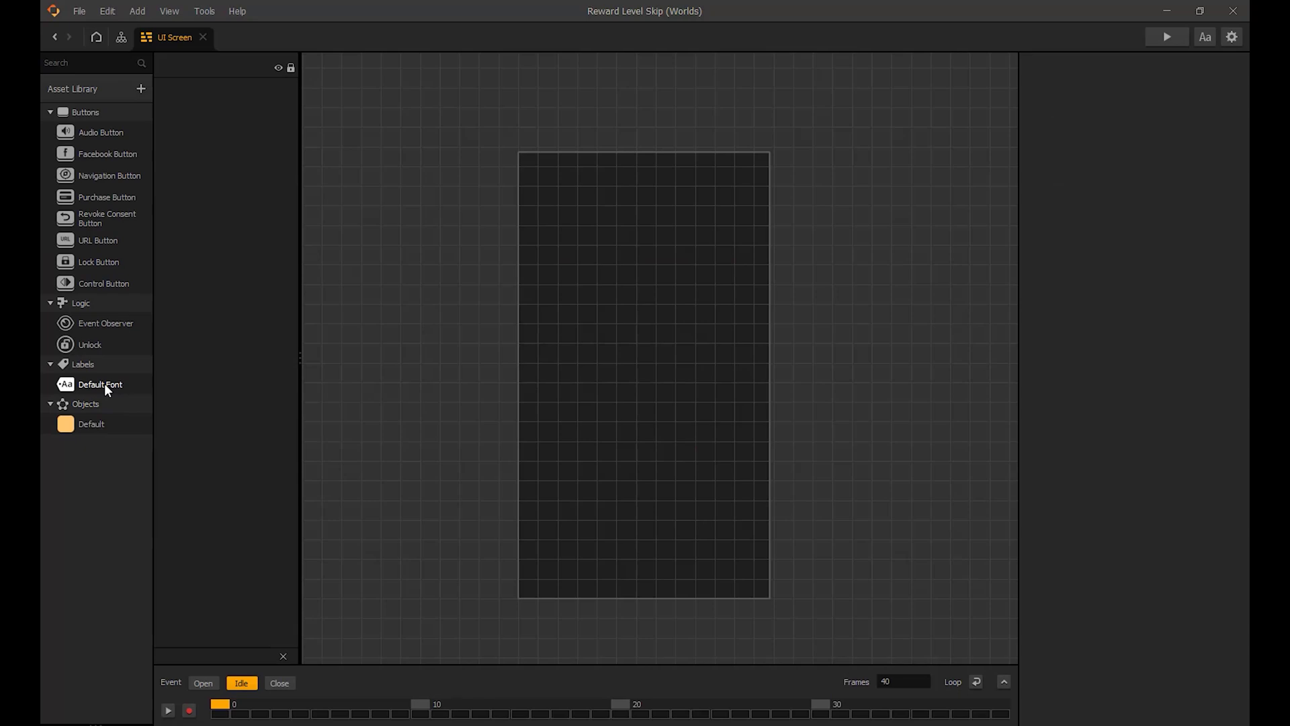
left_click_drag(105, 385, 637, 329)
left_click(1150, 269)
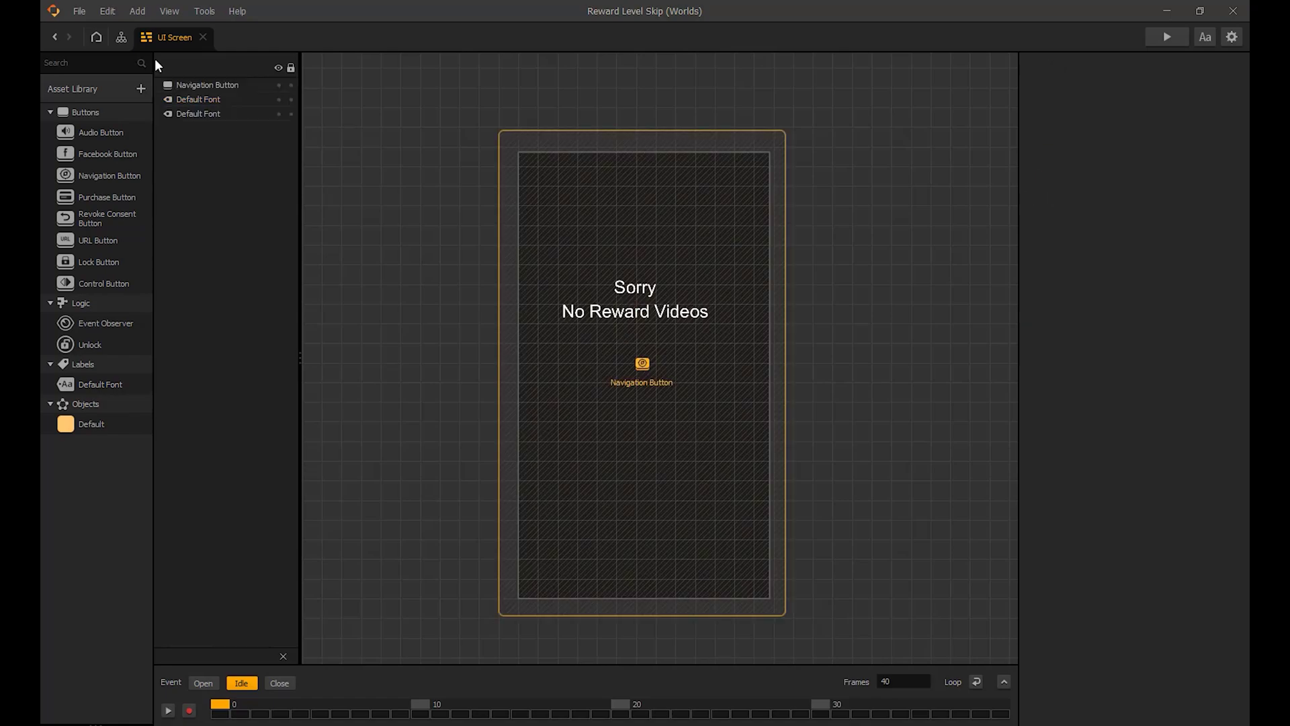
Step: Link Game Over UI to the new 'Sorry No Reward Videos' screen and reopen it
left_click(121, 37)
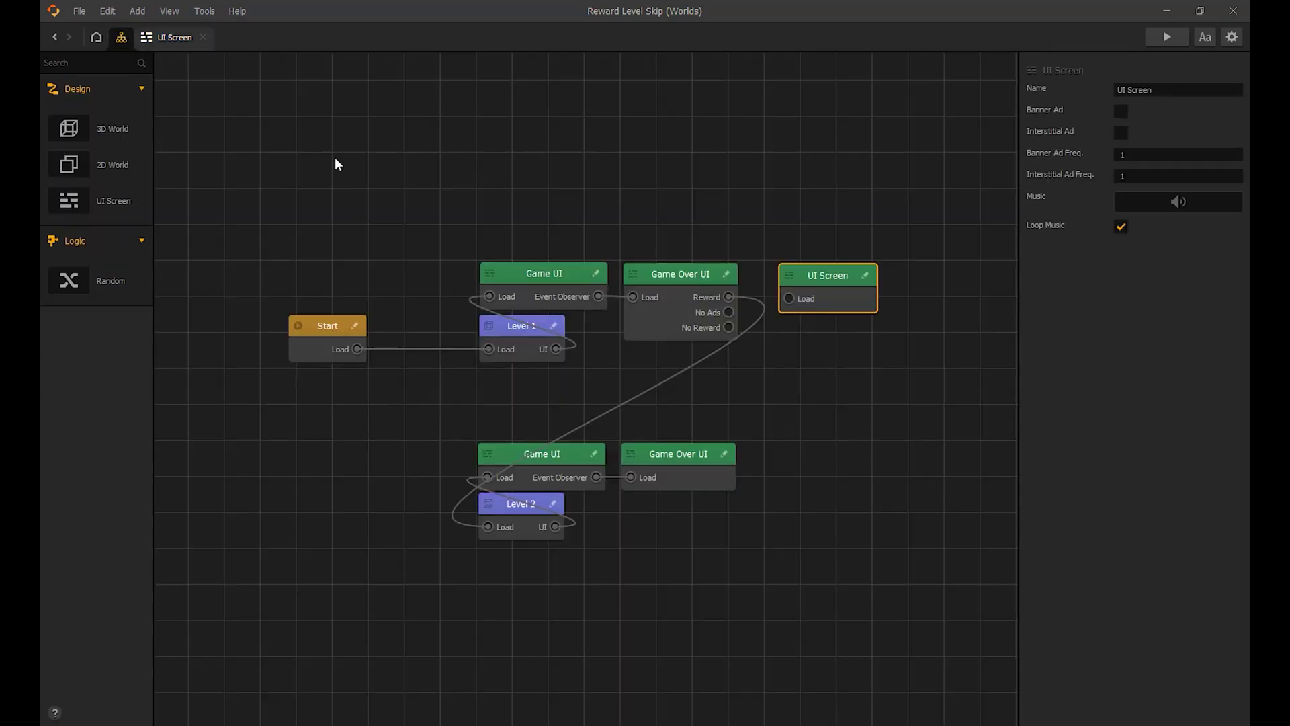
left_click_drag(724, 312, 805, 287)
double_click(806, 287)
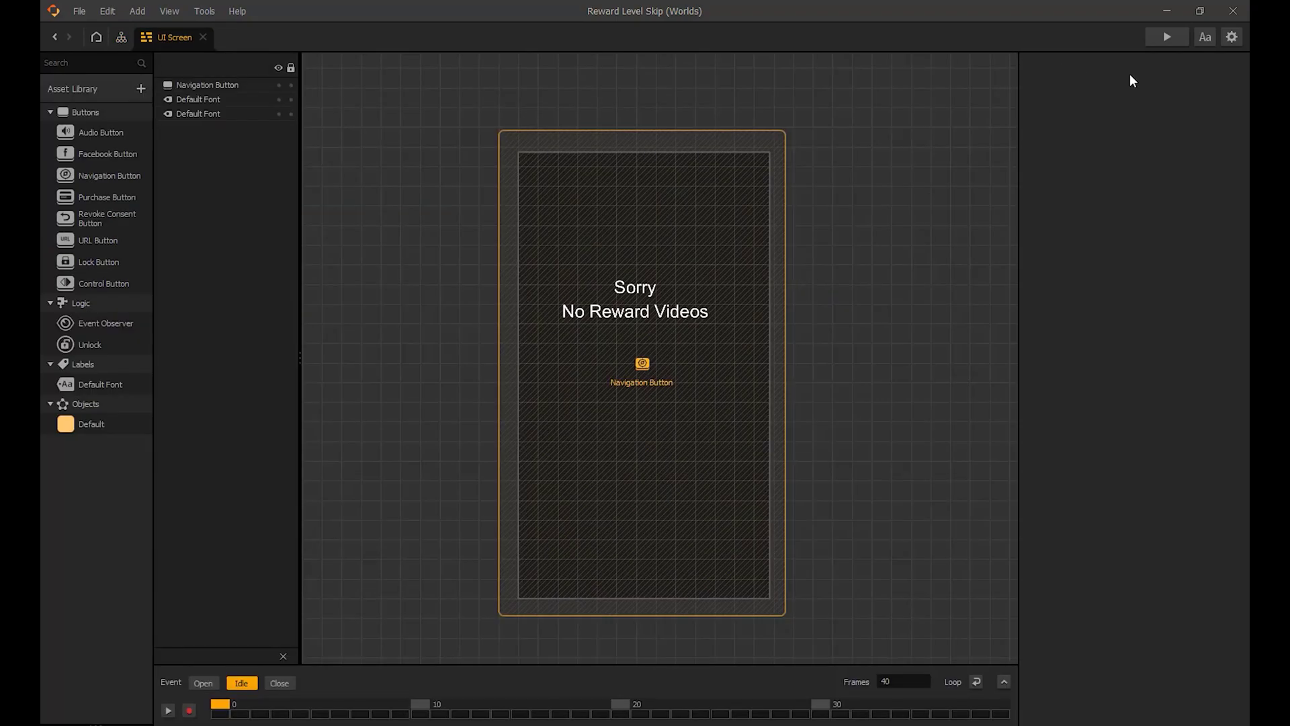
Step: Preview the game, reach Game Over, and tap Reward Video to get the sorry screen
left_click(1165, 39)
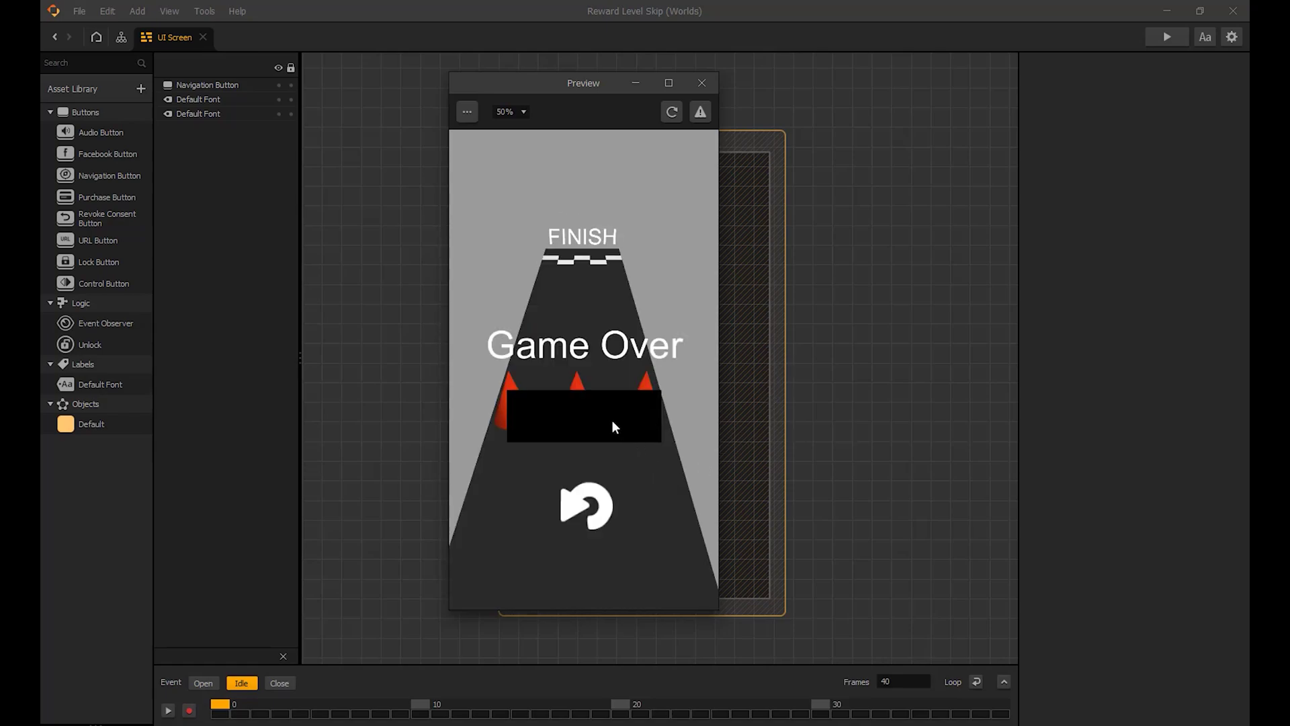
left_click(591, 494)
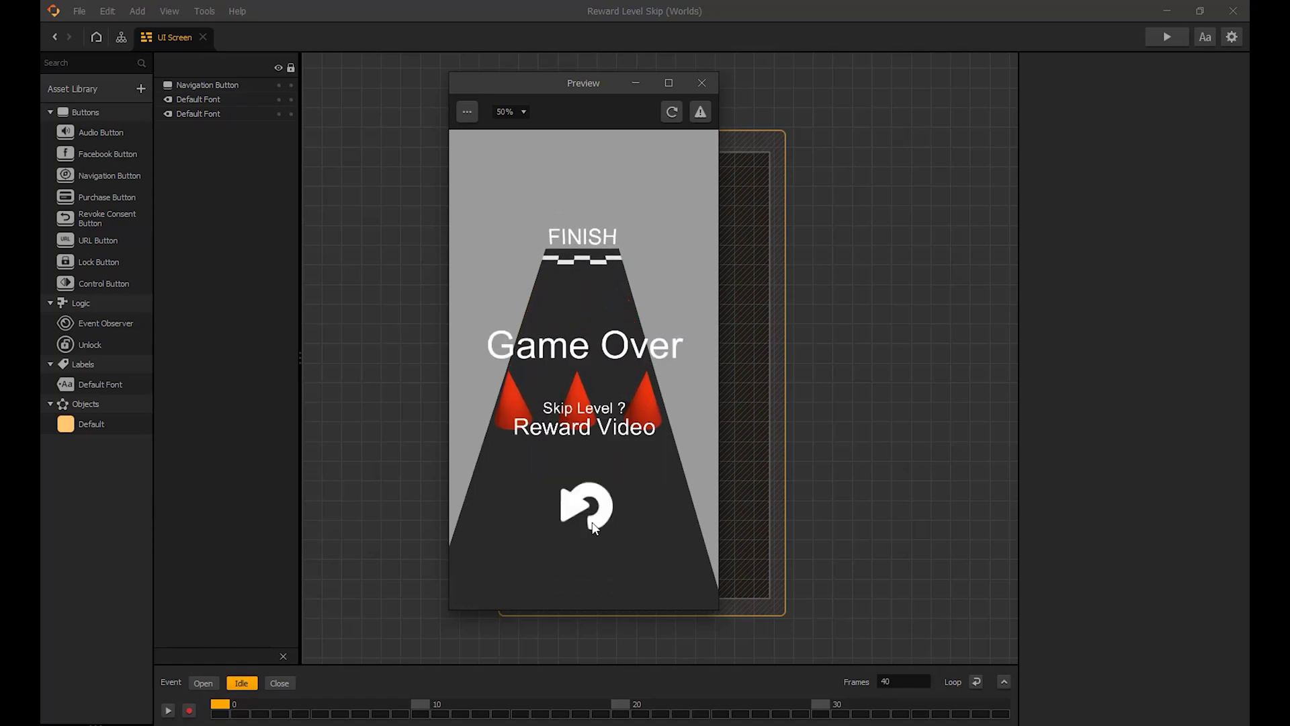
left_click(585, 433)
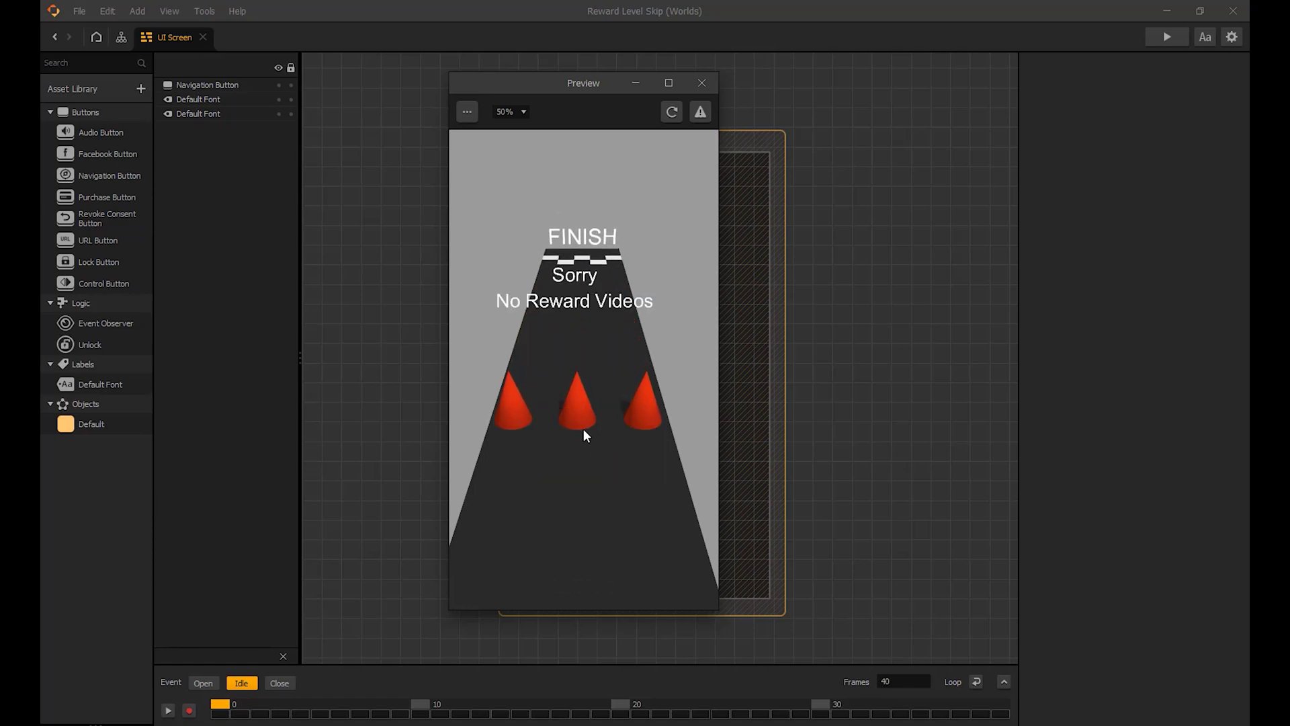